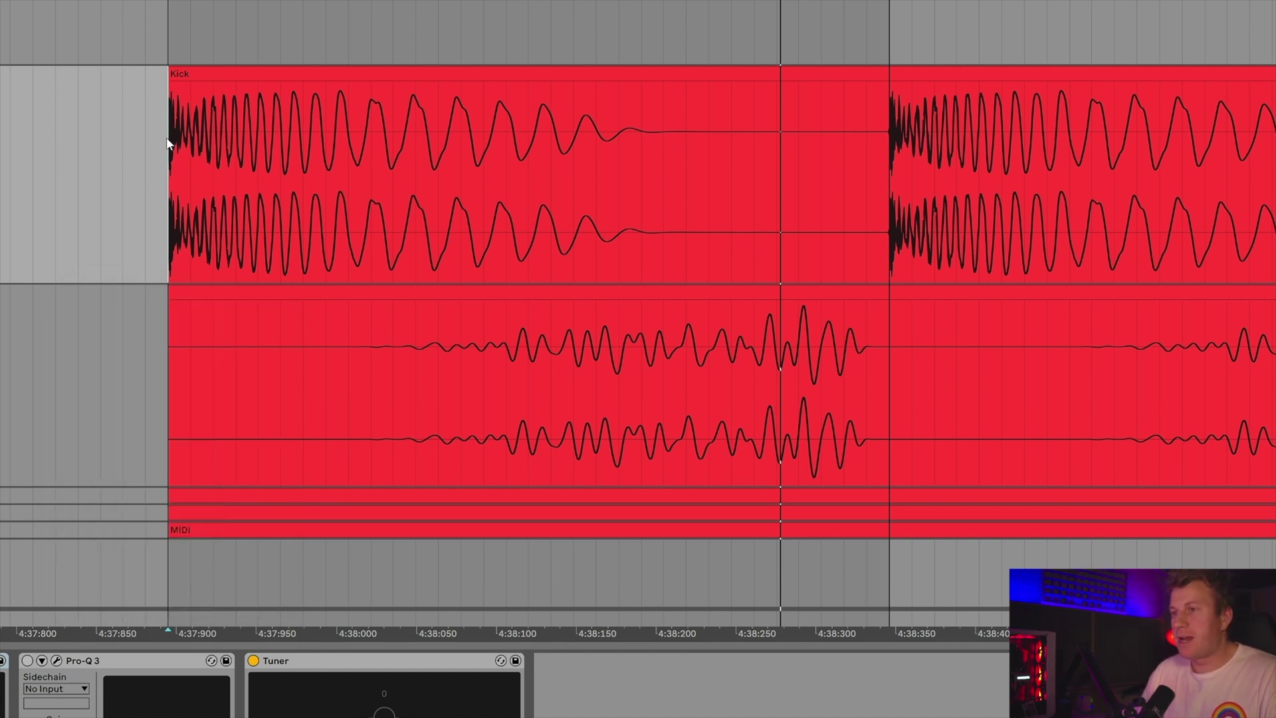
# Compare the kick and rumble waveforms by selecting the kick's decaying tail and the swelling rumble section beneath it
pyautogui.press('Down')
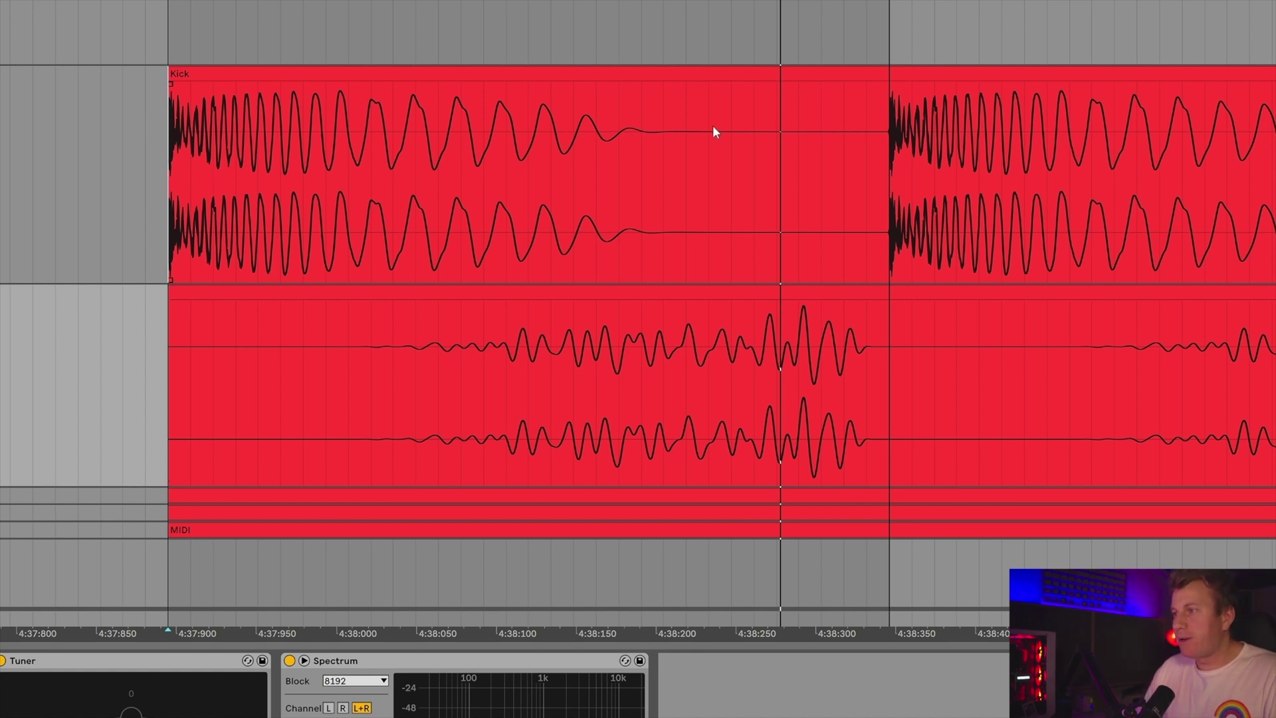
pyautogui.moveTo(886, 140); pyautogui.dragTo(438, 137)
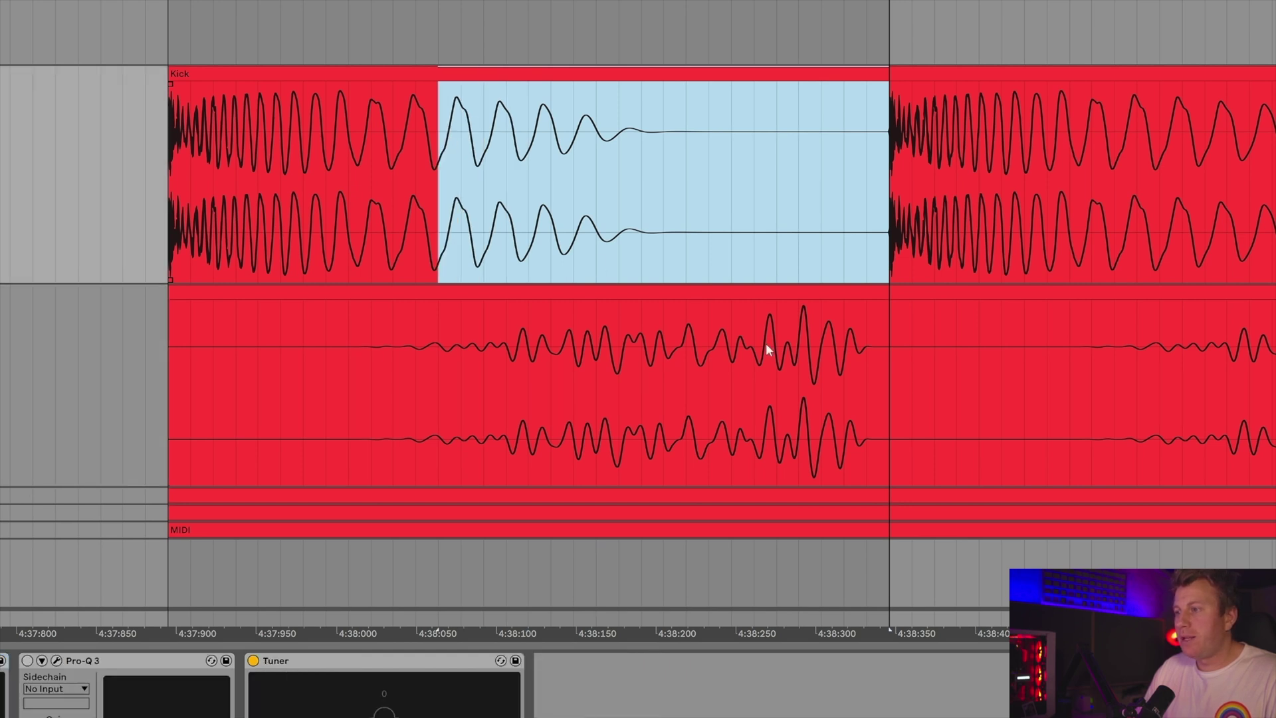
pyautogui.moveTo(878, 385); pyautogui.dragTo(489, 382)
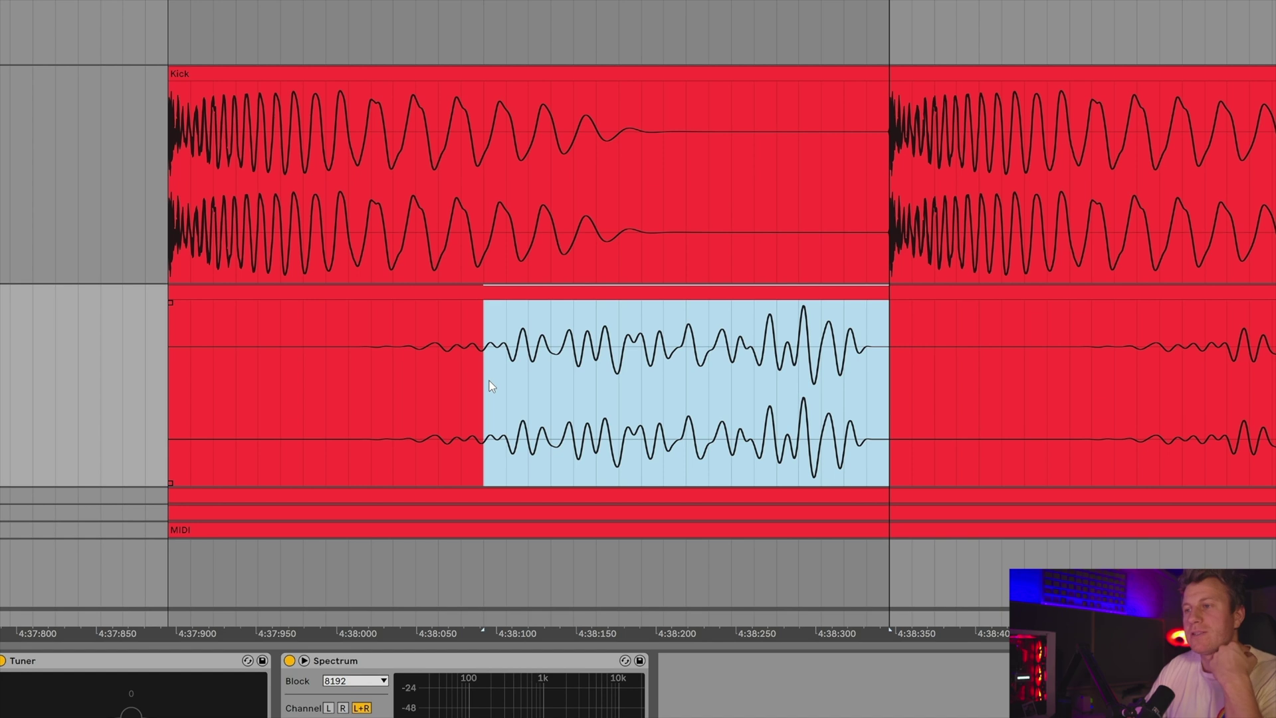
pyautogui.moveTo(483, 163); pyautogui.dragTo(651, 171)
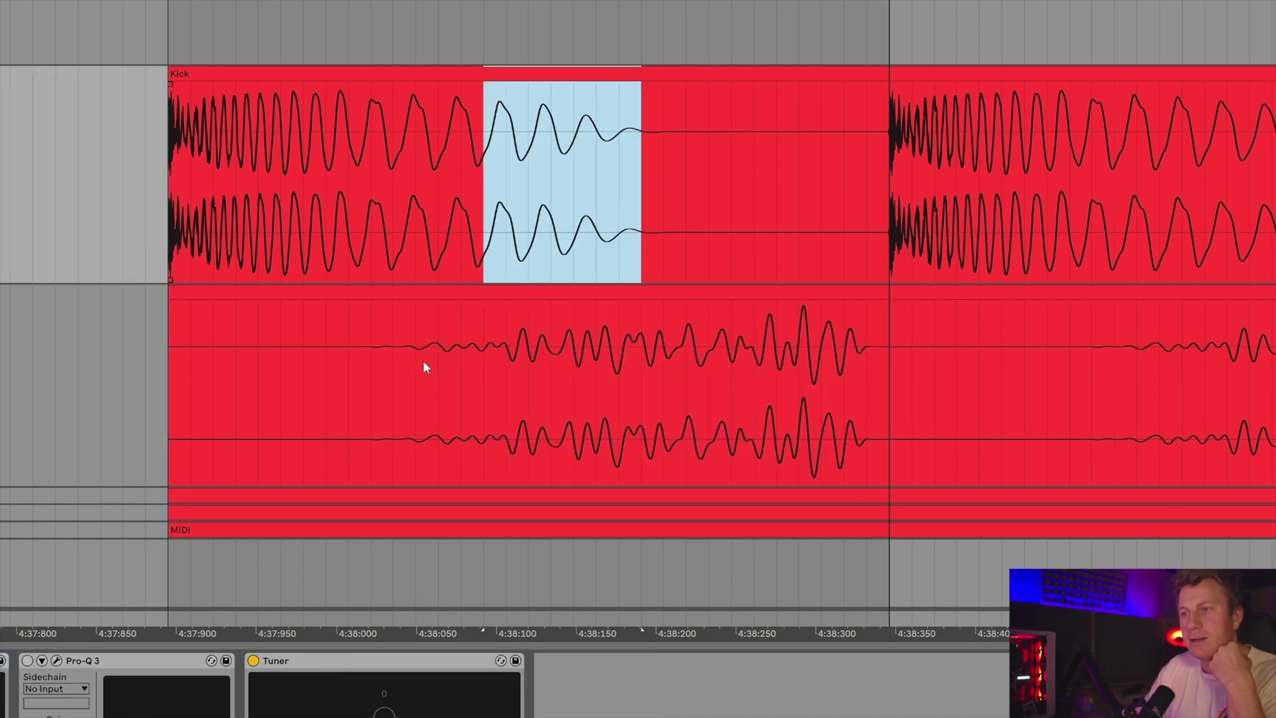
pyautogui.moveTo(175, 180); pyautogui.dragTo(528, 187)
pyautogui.moveTo(326, 133); pyautogui.dragTo(618, 159)
pyautogui.moveTo(416, 352); pyautogui.dragTo(884, 357)
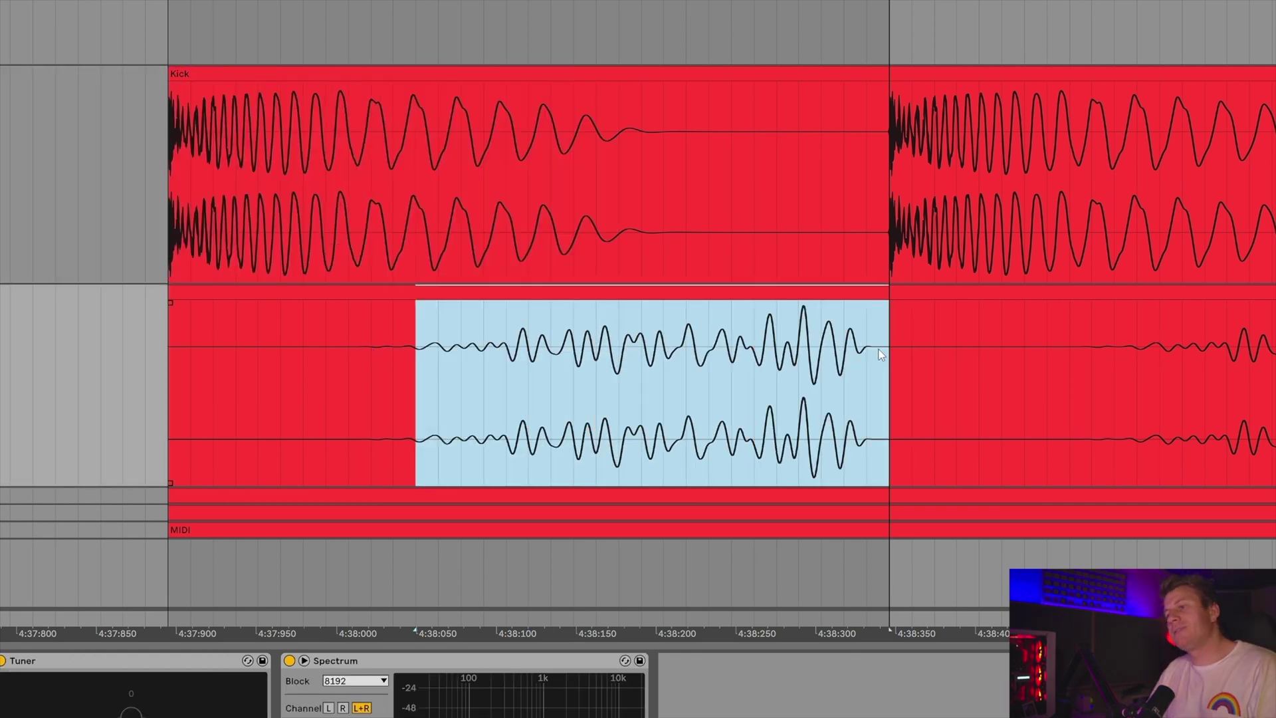
# Play the loop at bar 155 with Kick and Rumble soloed, then add Midrange, Top and Noise to the solo
pyautogui.click(1272, 133)
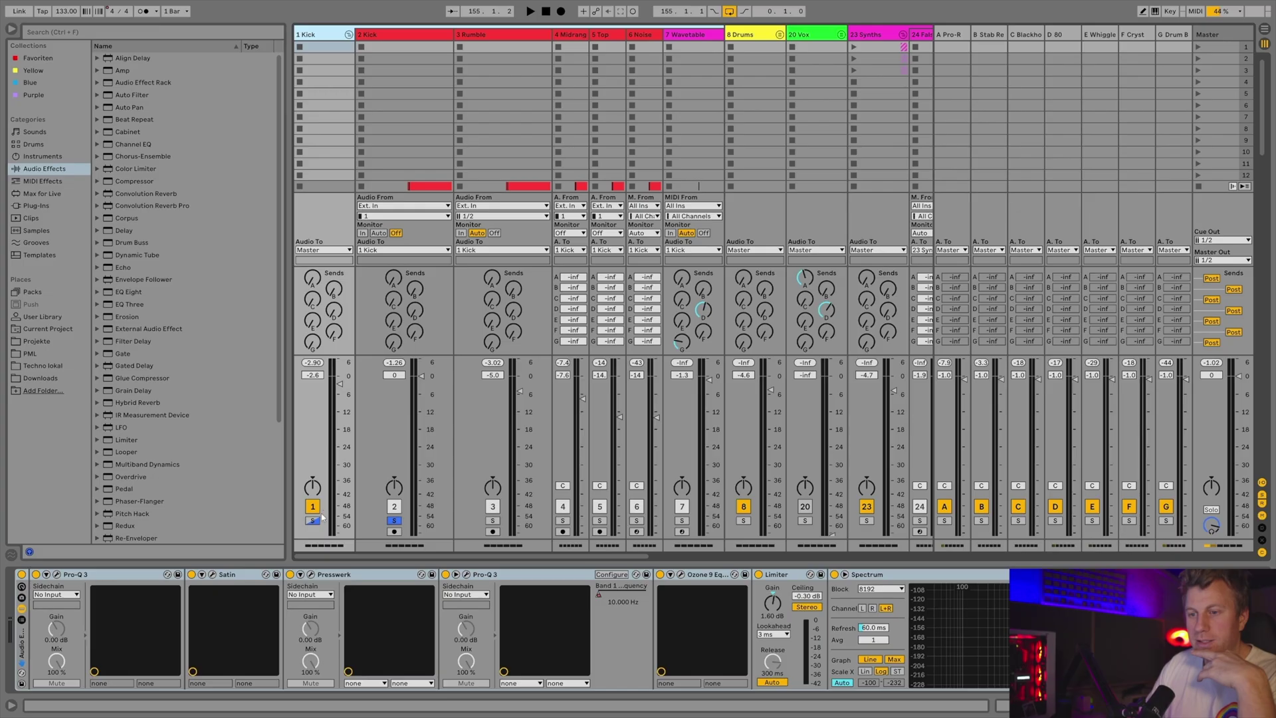
pyautogui.click(72, 640)
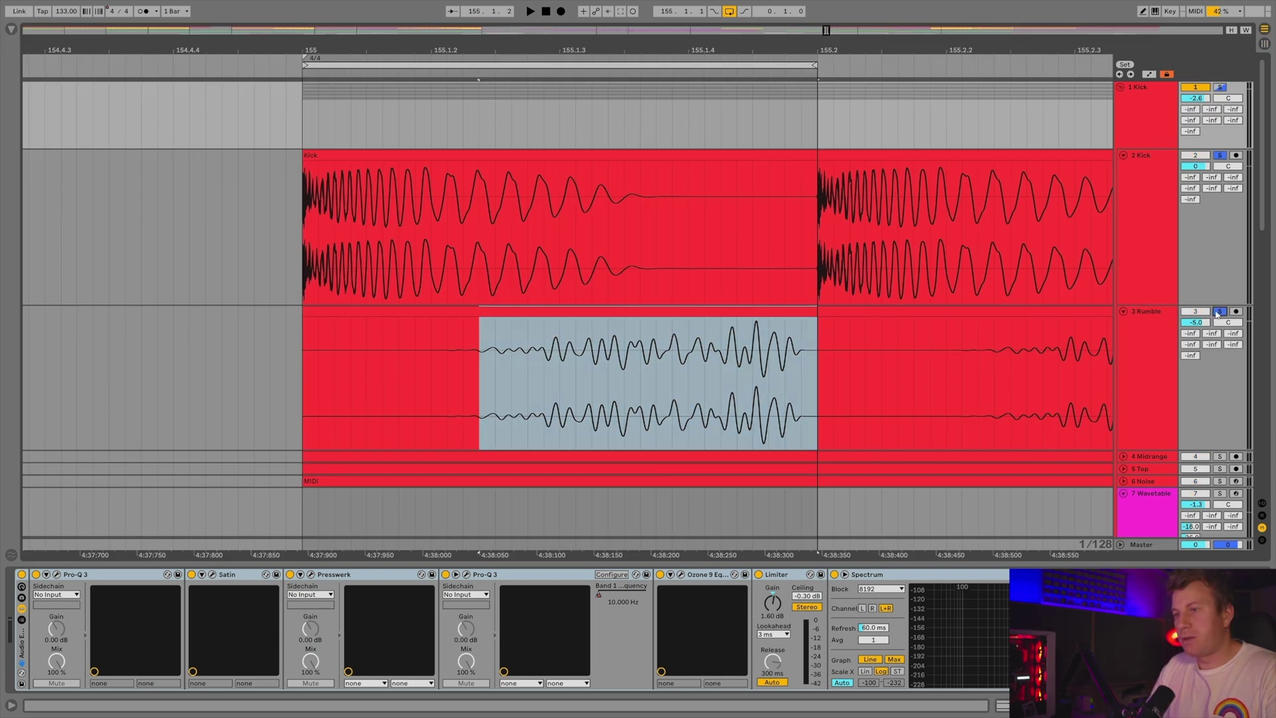
pyautogui.press('space')
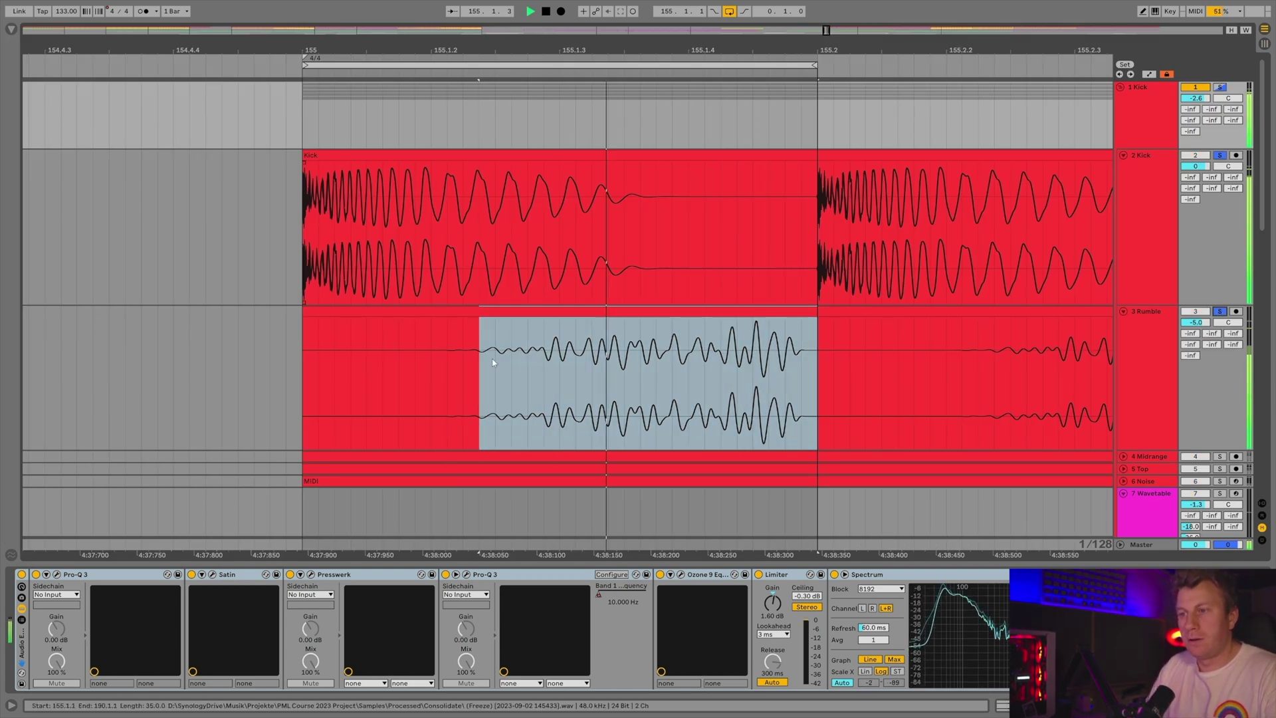
pyautogui.moveTo(1220, 457); pyautogui.dragTo(1220, 480)
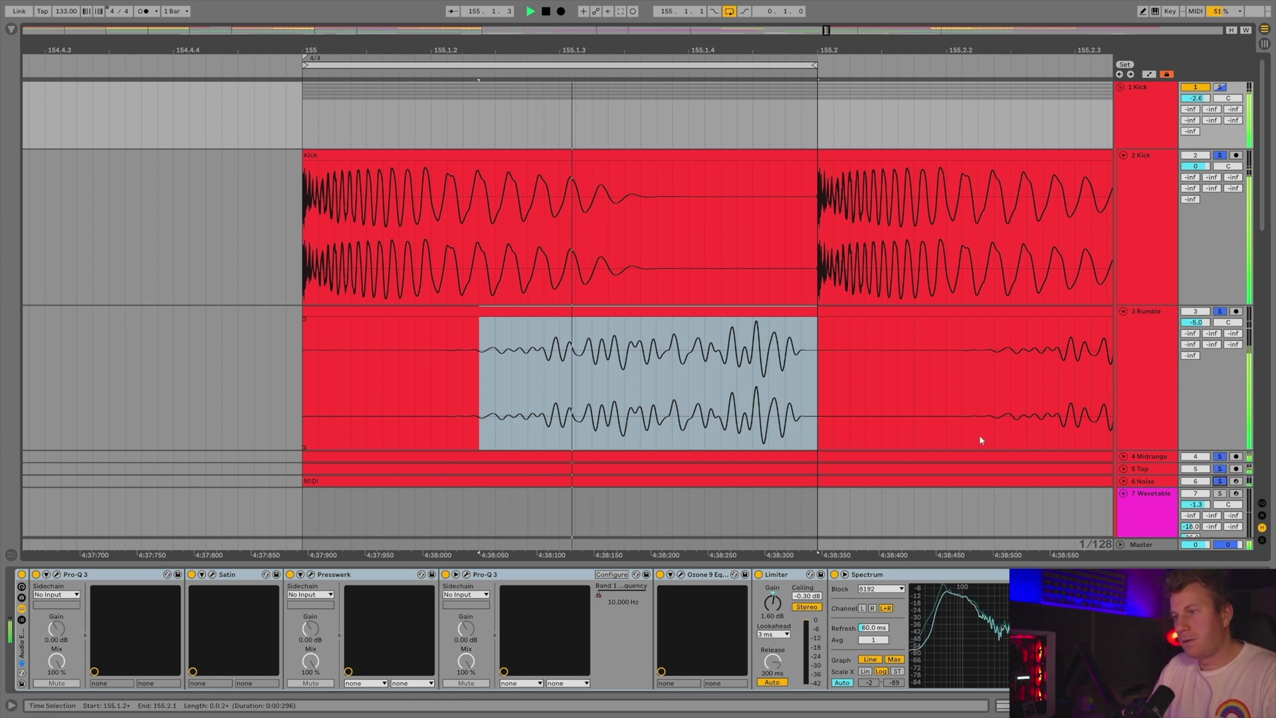
pyautogui.press('space')
# Fold the Kick and Rumble tracks, place the insert marker at bar 167 and solo the Wavetable track
pyautogui.moveTo(1123, 155); pyautogui.dragTo(1121, 168)
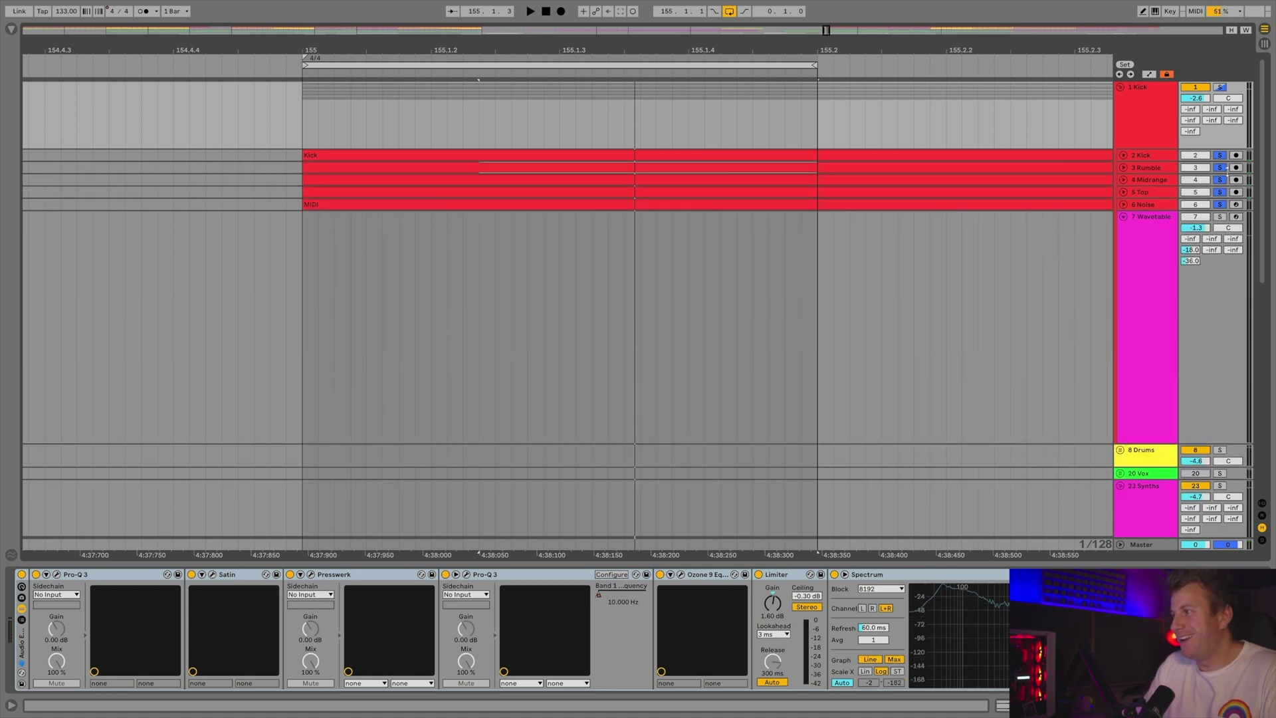
pyautogui.moveTo(970, 49); pyautogui.dragTo(653, 2)
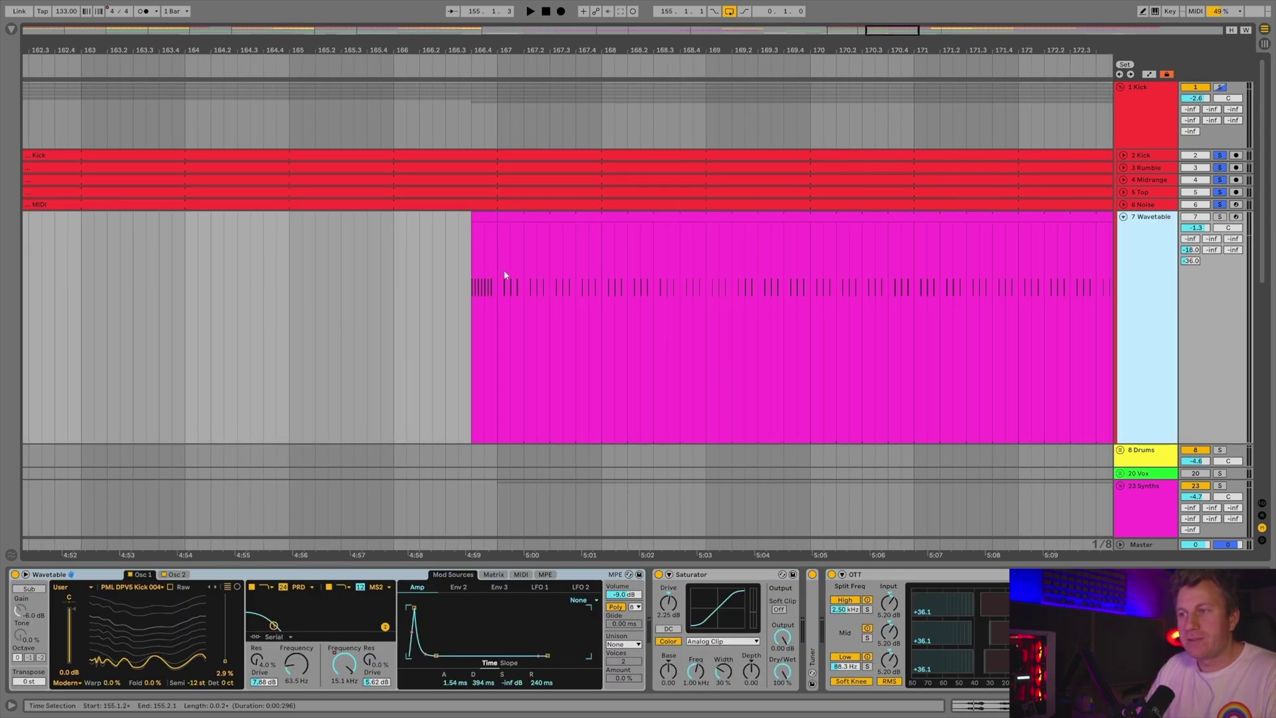
pyautogui.click(499, 274)
pyautogui.click(1220, 217)
# Audition the Wavetable clip from bar 167 with its Pro-Q 3 window open, toggle the EQ's bypass, and close the window
pyautogui.moveTo(1133, 706); pyautogui.dragTo(1167, 705)
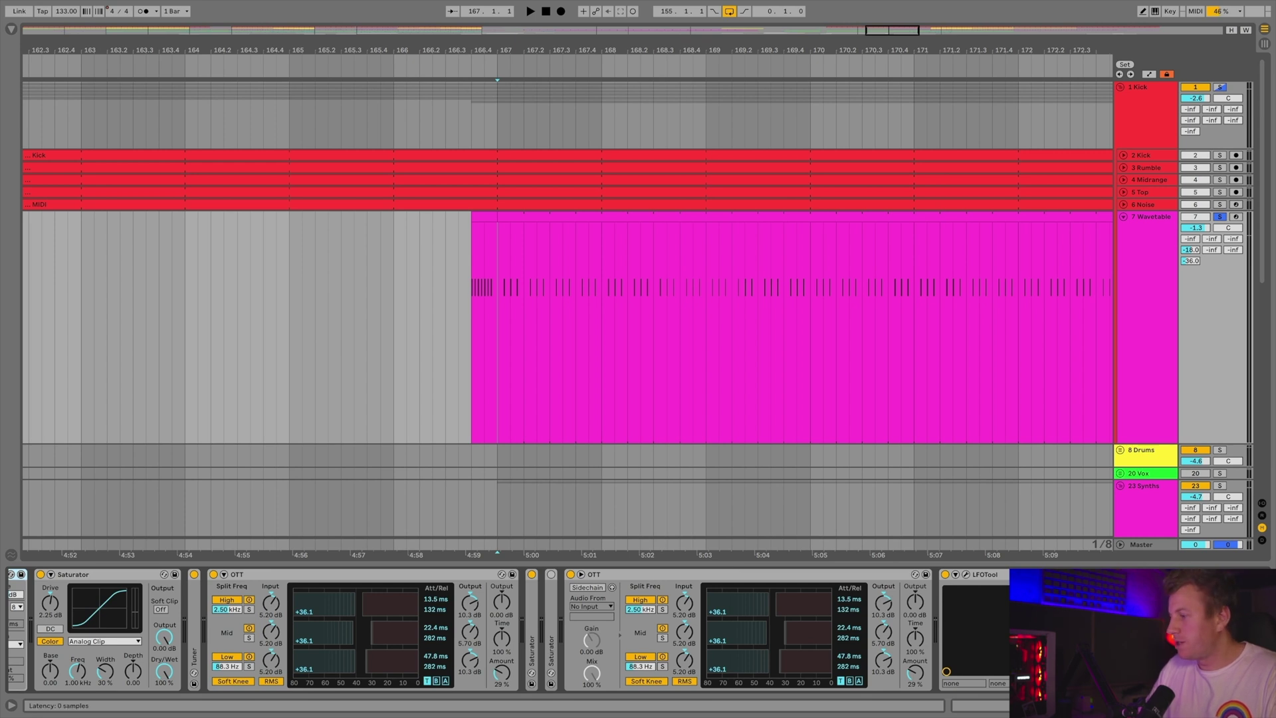
pyautogui.click(1071, 574)
pyautogui.moveTo(732, 139); pyautogui.dragTo(636, 248)
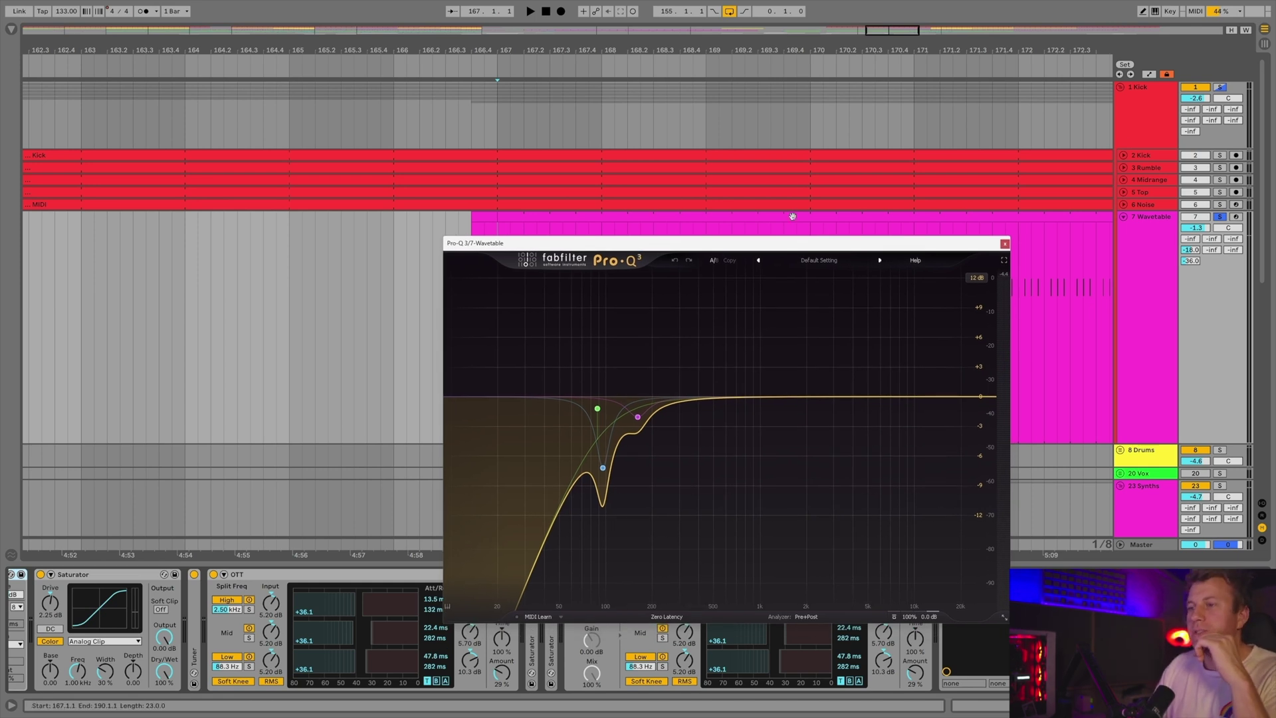
pyautogui.click(529, 216)
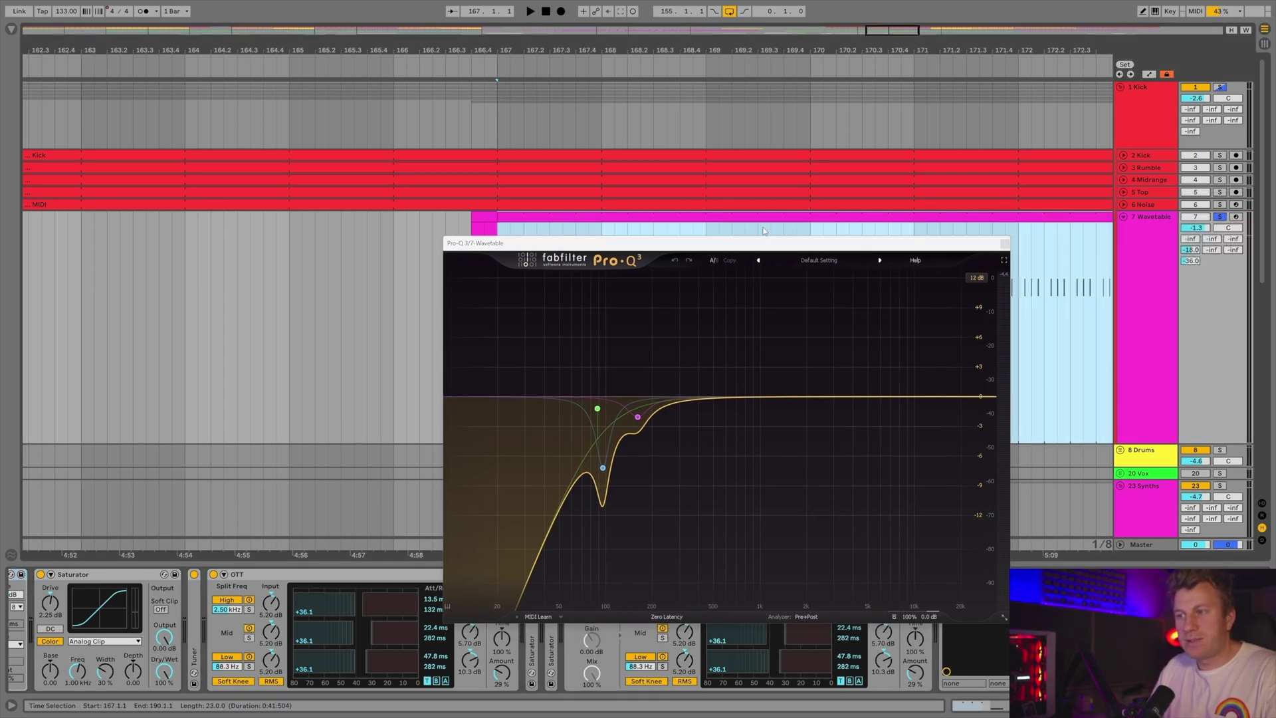
pyautogui.press('space')
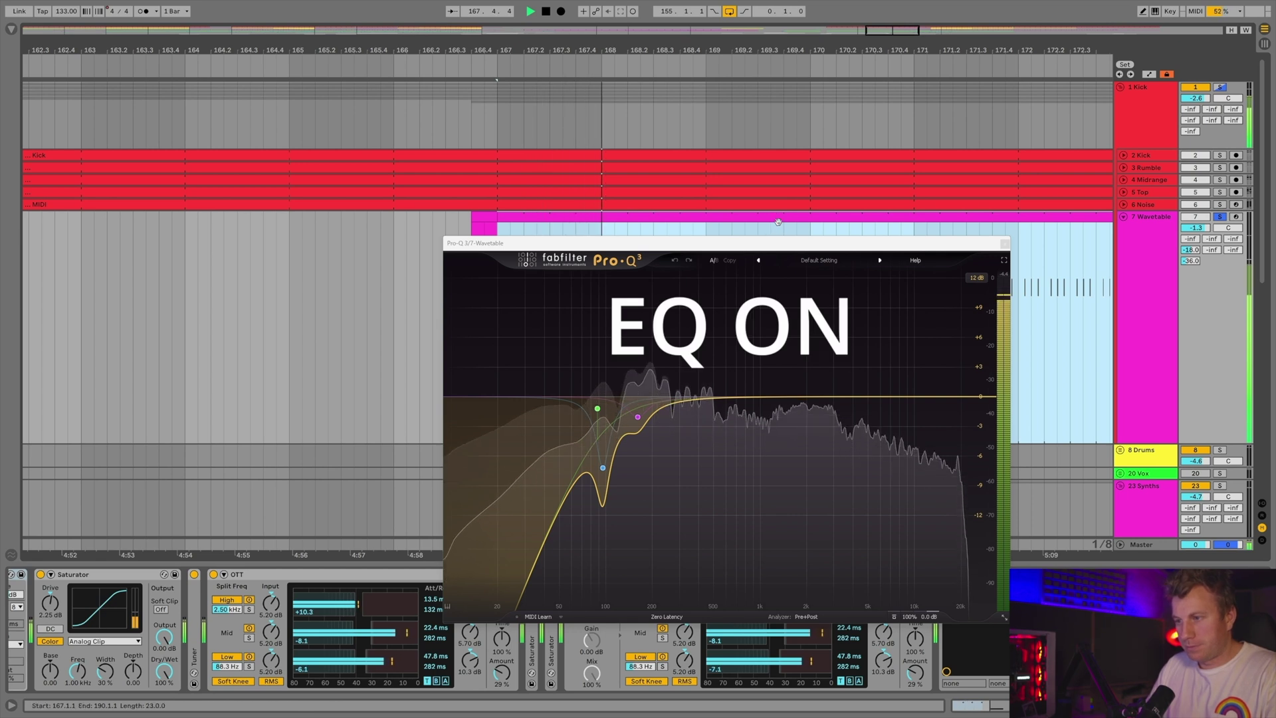
pyautogui.click(1023, 574)
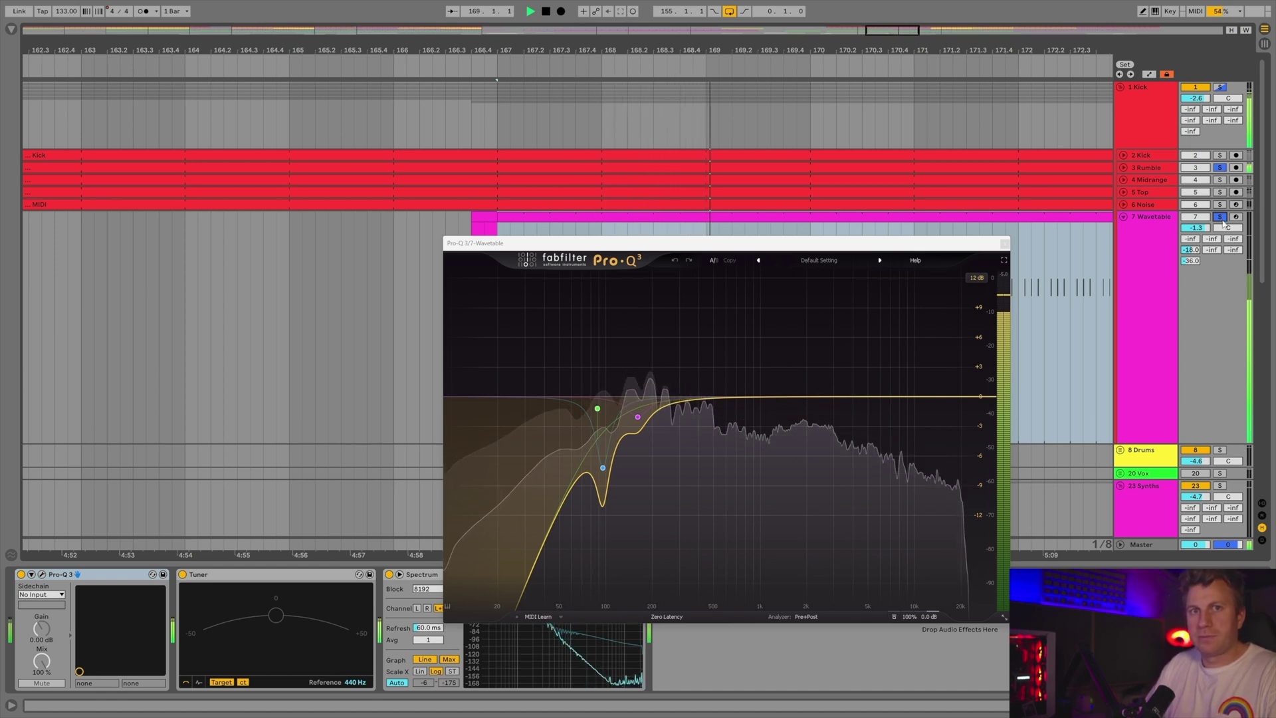
pyautogui.press('space')
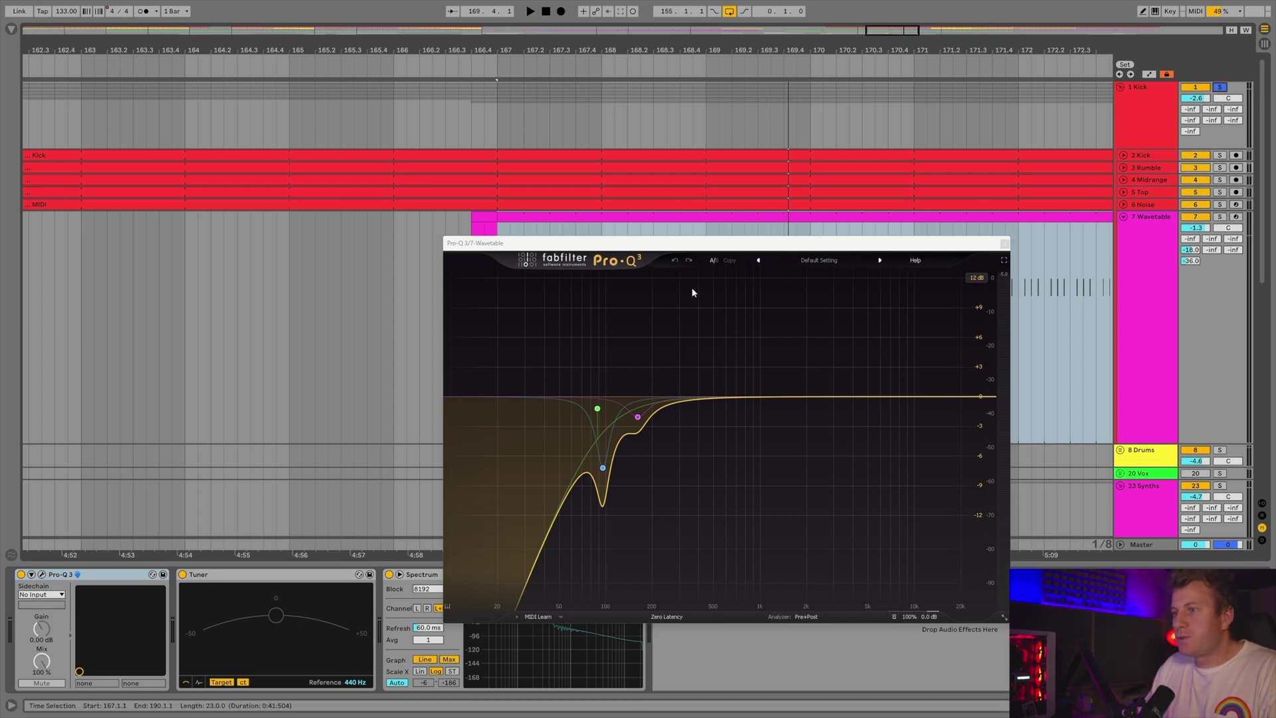
pyautogui.click(556, 217)
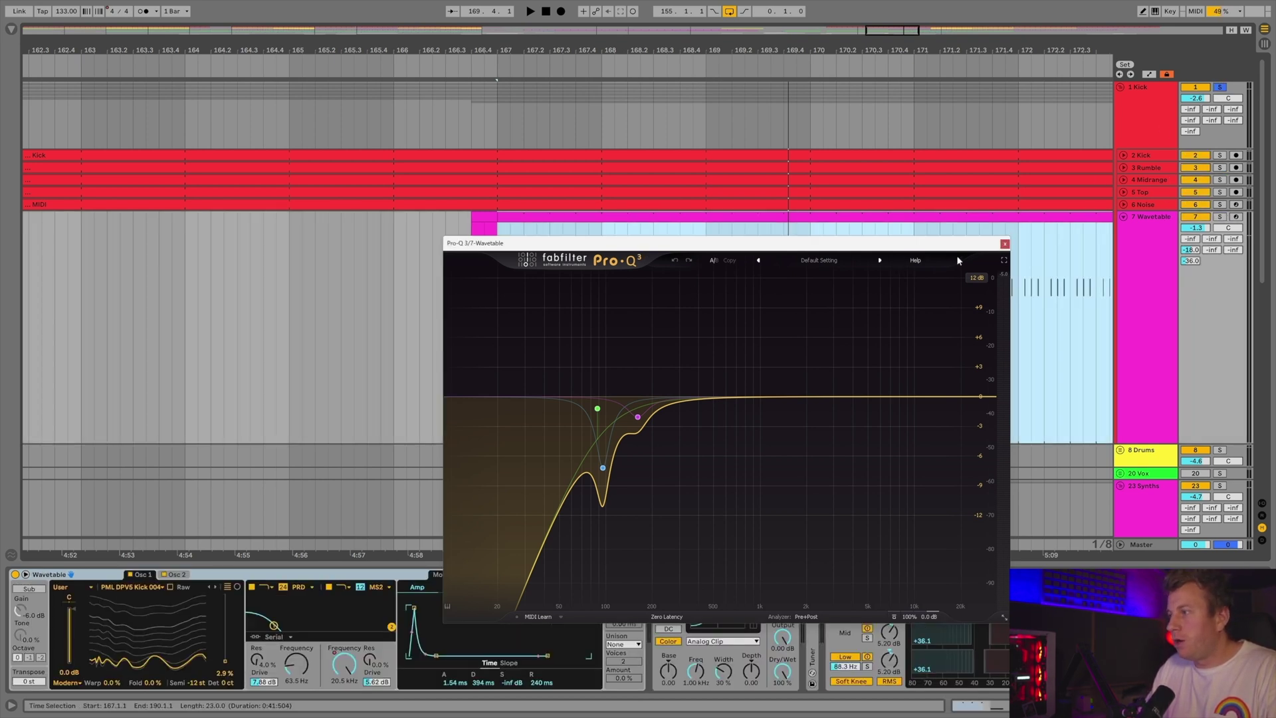
pyautogui.click(1004, 243)
# Play the Wavetable clip from bar 167 and mute and unmute the Rumble track to compare the low end
pyautogui.click(1149, 168)
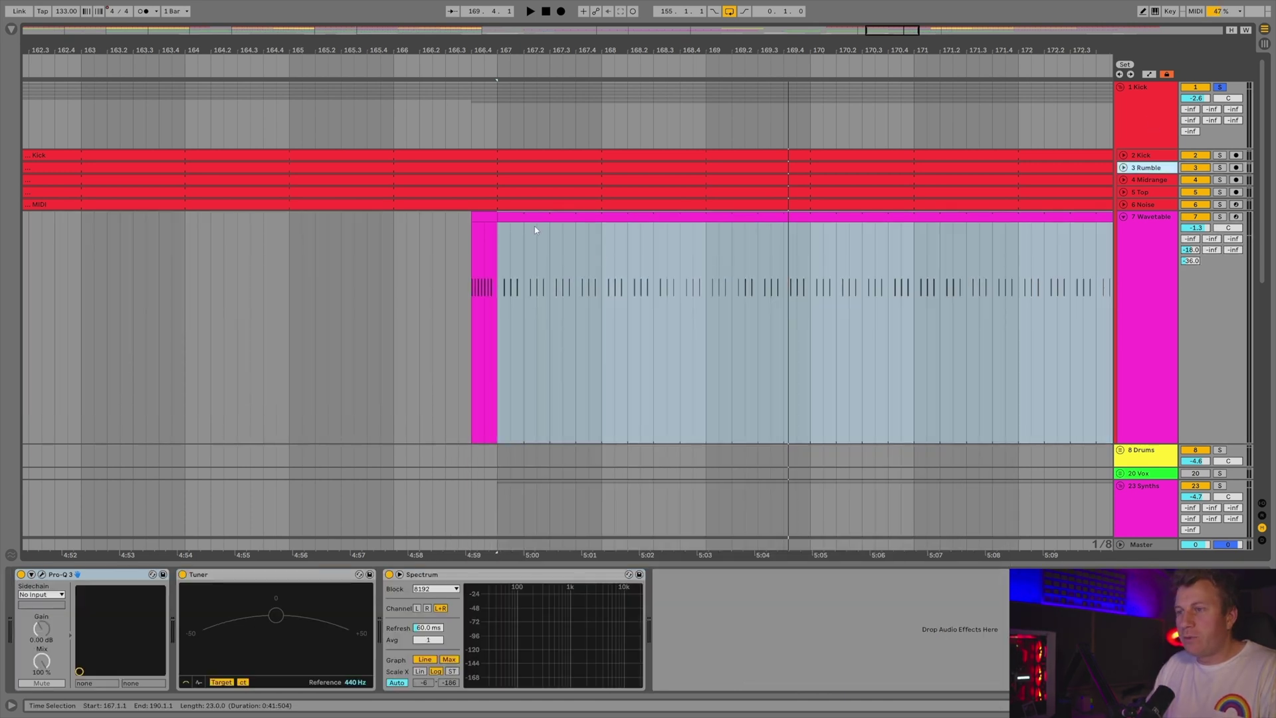
pyautogui.click(499, 258)
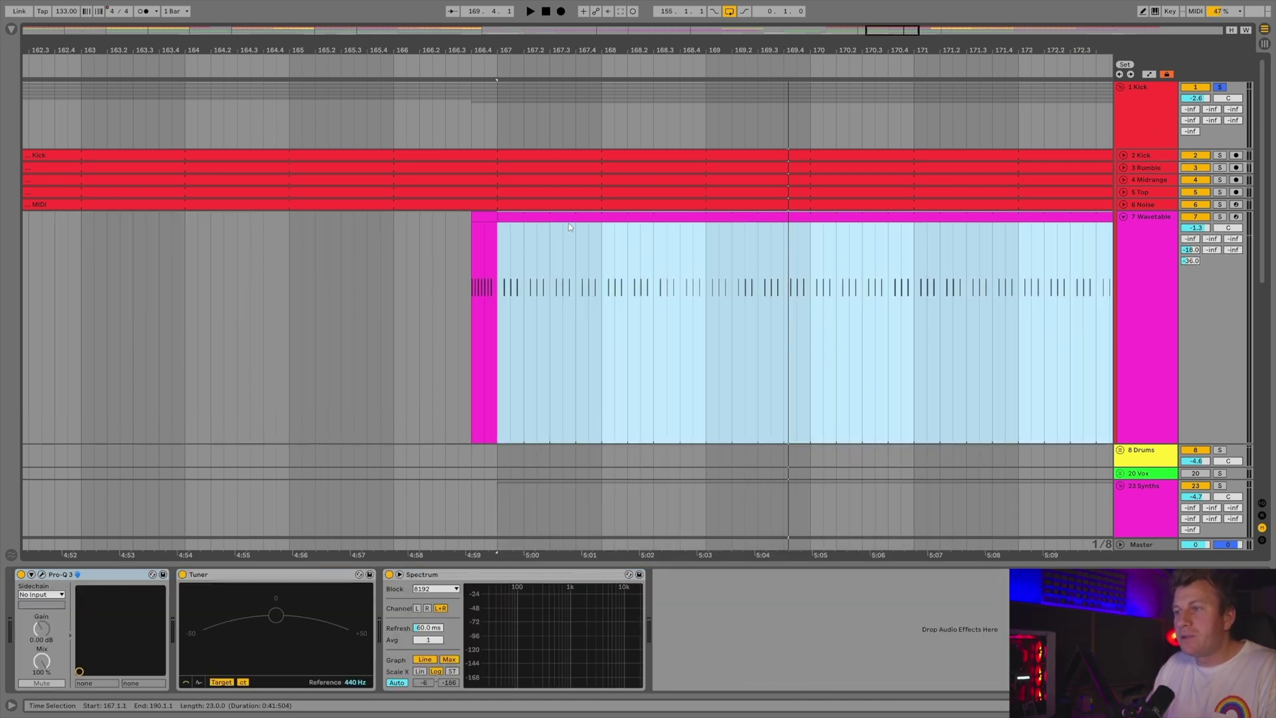
pyautogui.click(525, 216)
pyautogui.press('space')
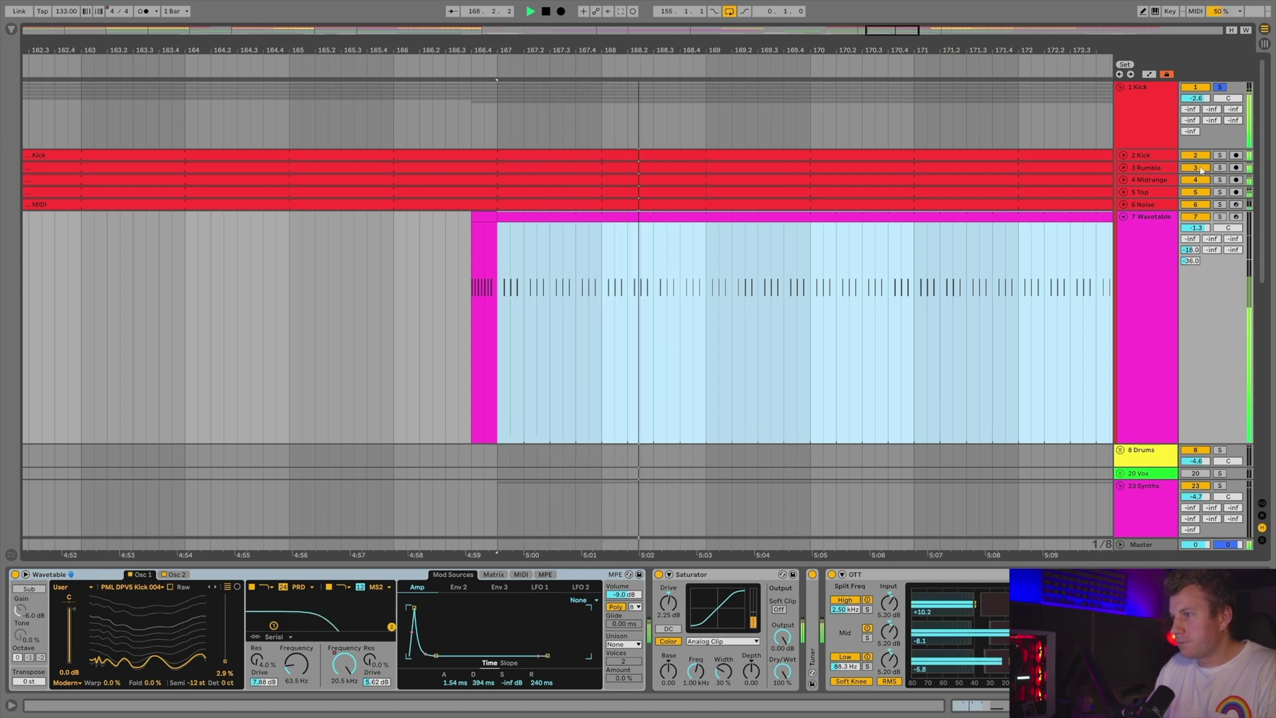
pyautogui.click(1183, 169)
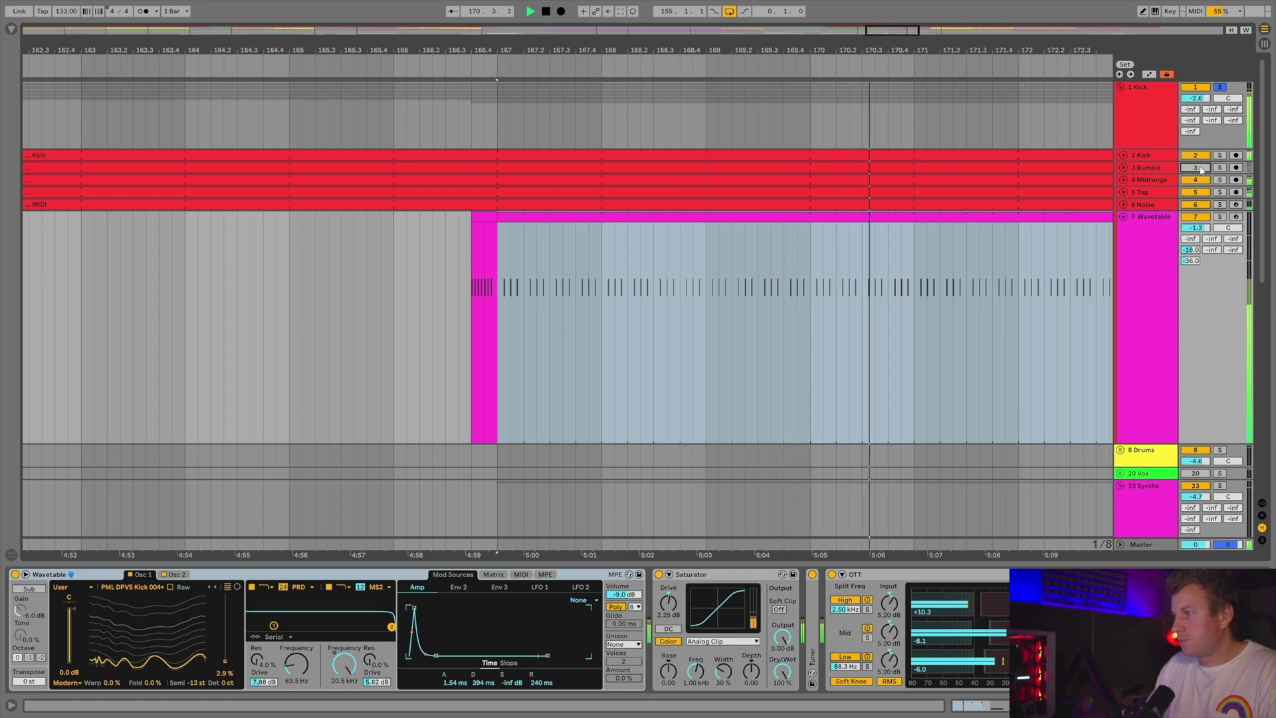
pyautogui.click(1200, 171)
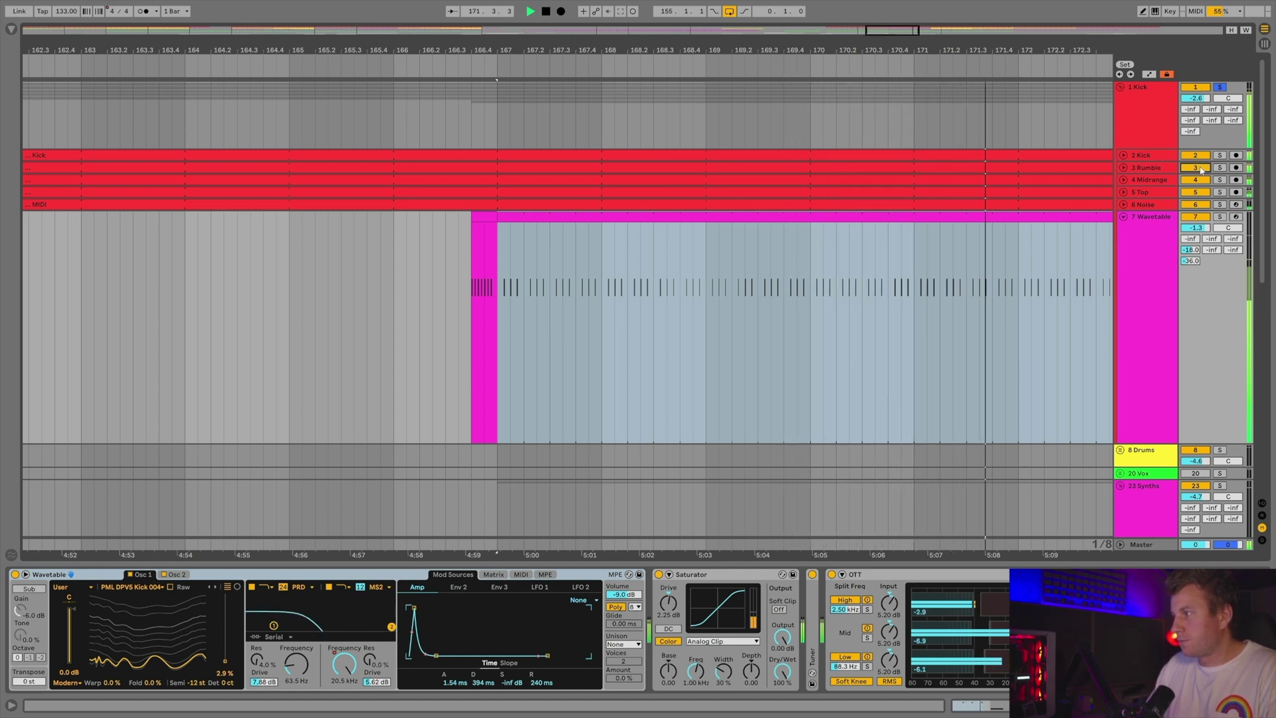
pyautogui.press('space')
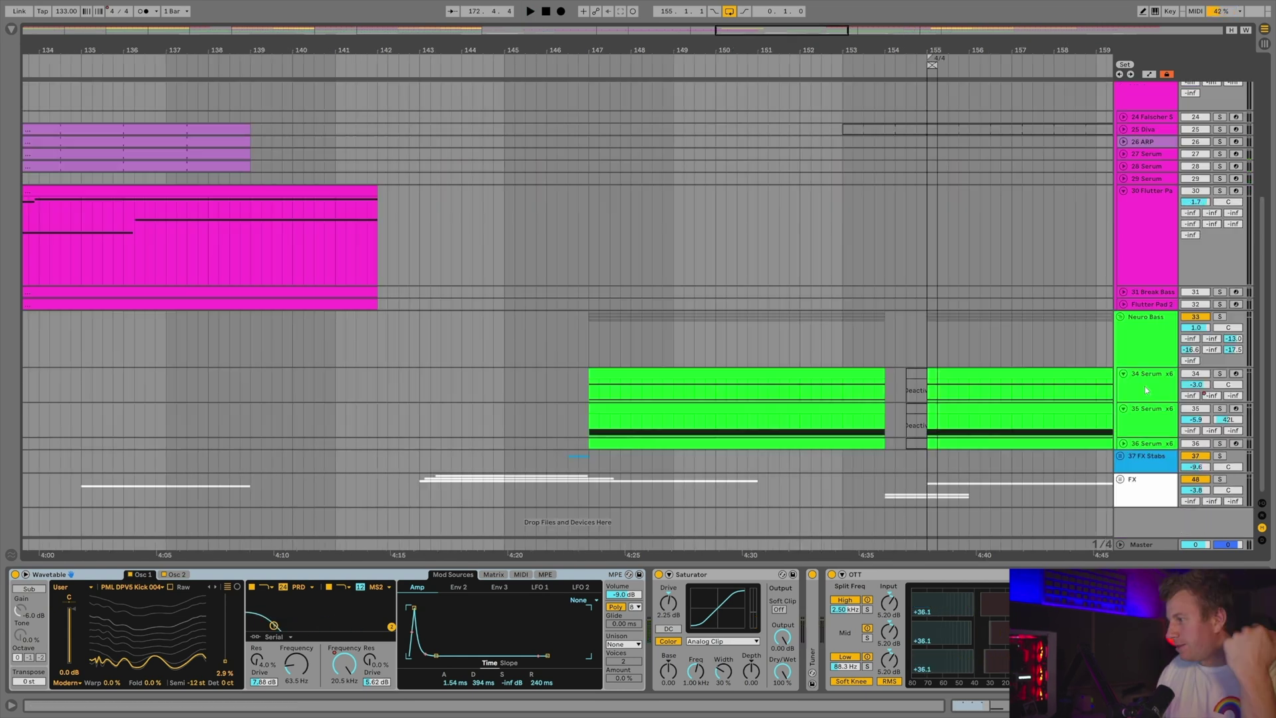
# Select the 34 Serum clip at bar 155, open the Neuro Bass group's Pro-Q 3 and solo the group
pyautogui.click(1144, 370)
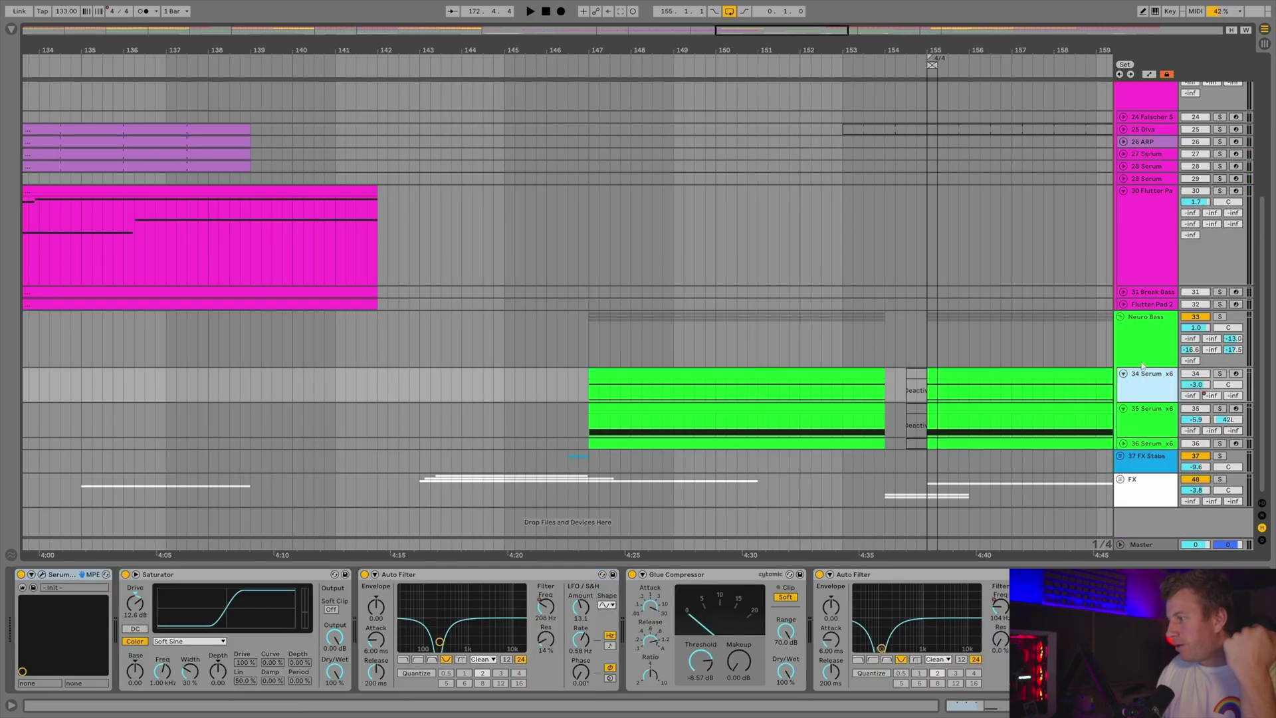
pyautogui.scroll(4, 1064, 365)
pyautogui.hscroll(5, 625, 366)
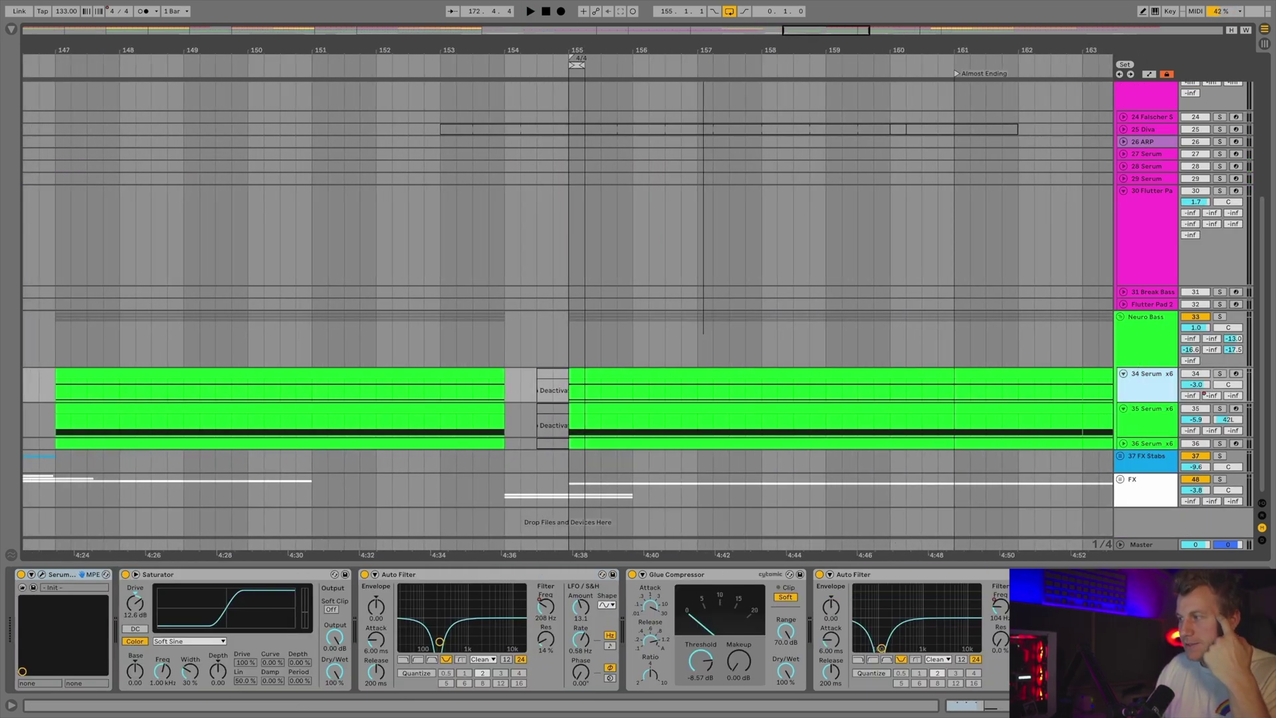
pyautogui.click(619, 368)
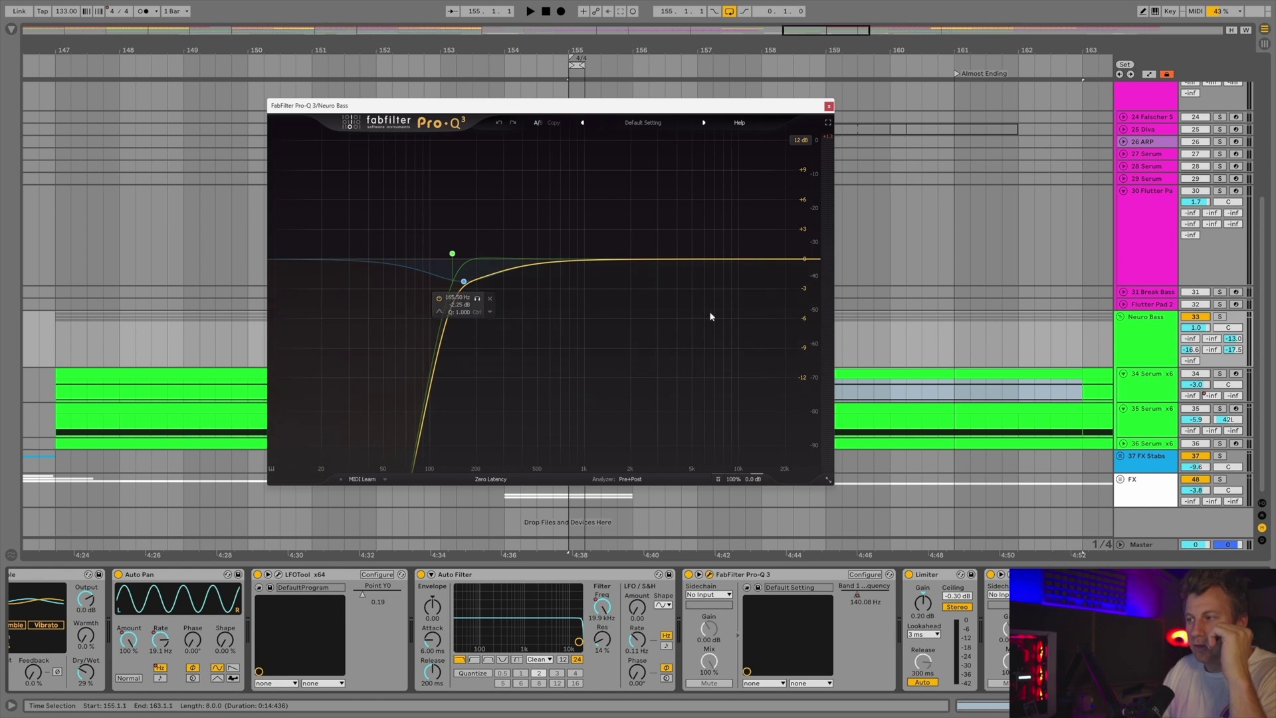
pyautogui.click(1220, 316)
# Play the Neuro Bass loop and bypass and re-enable both selected Pro-Q 3 bands to compare the low-cut
pyautogui.press('space')
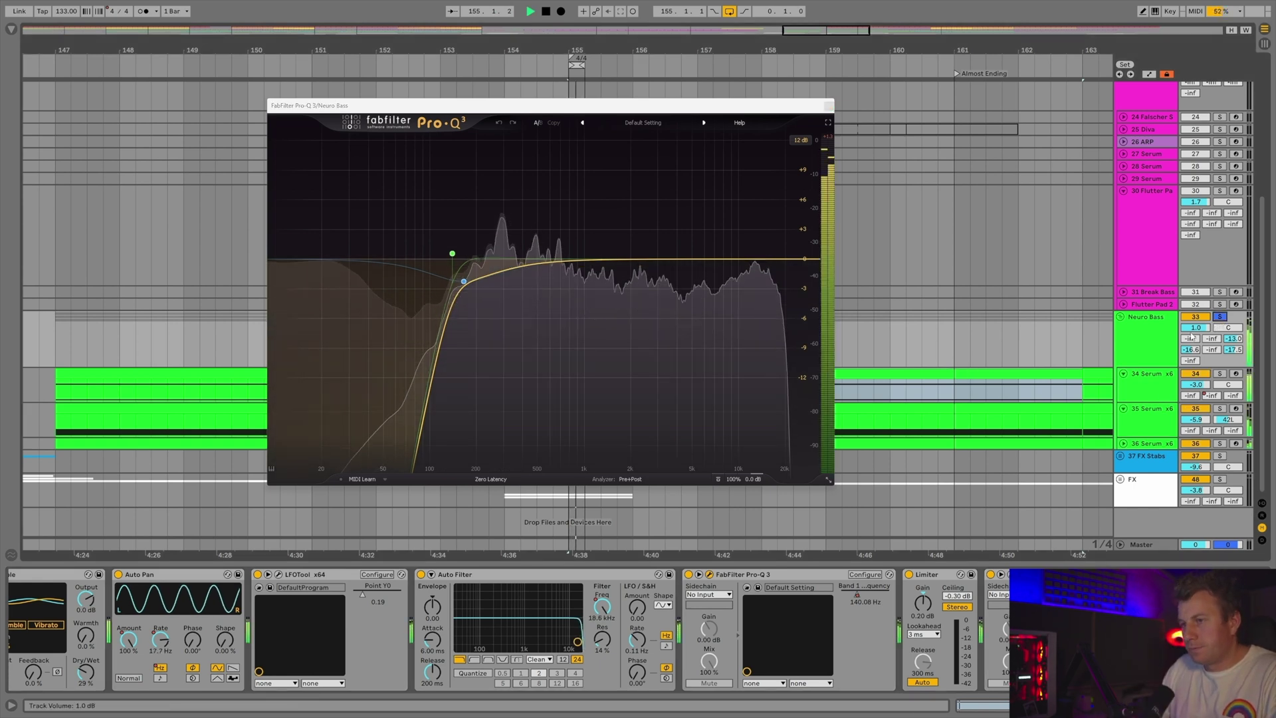
pyautogui.moveTo(541, 200); pyautogui.dragTo(409, 324)
pyautogui.click(356, 412)
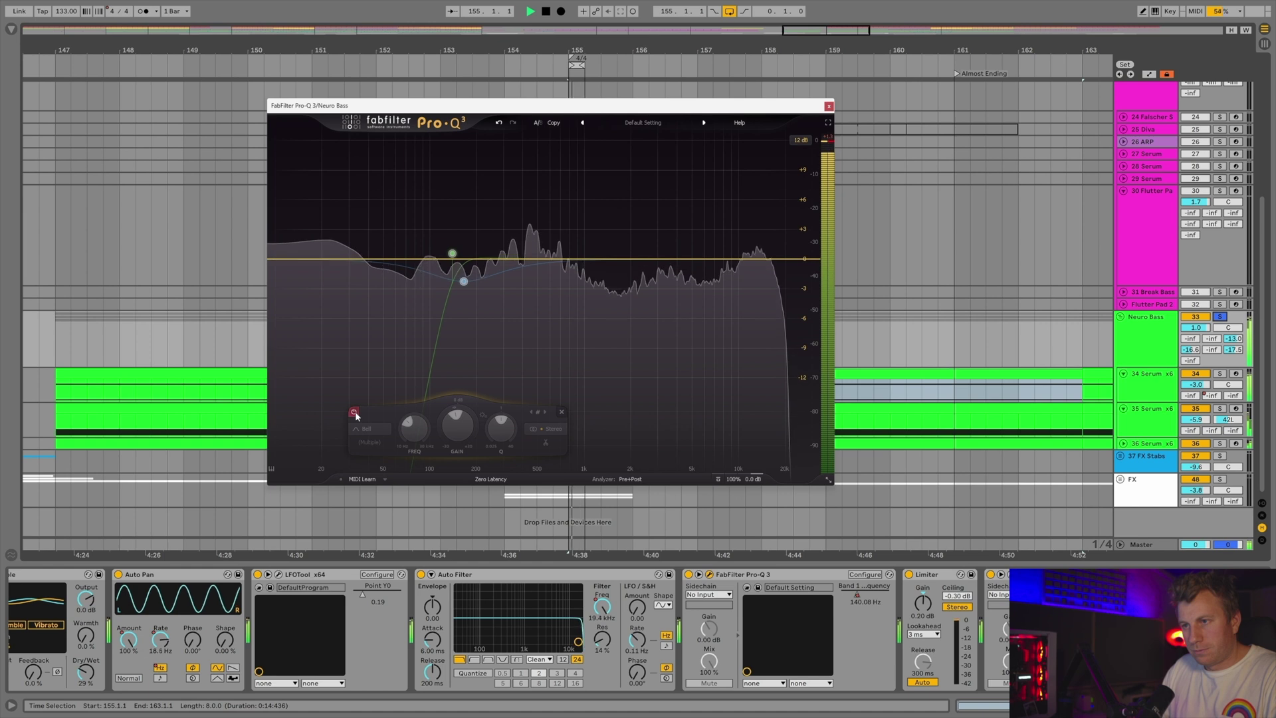
pyautogui.click(355, 413)
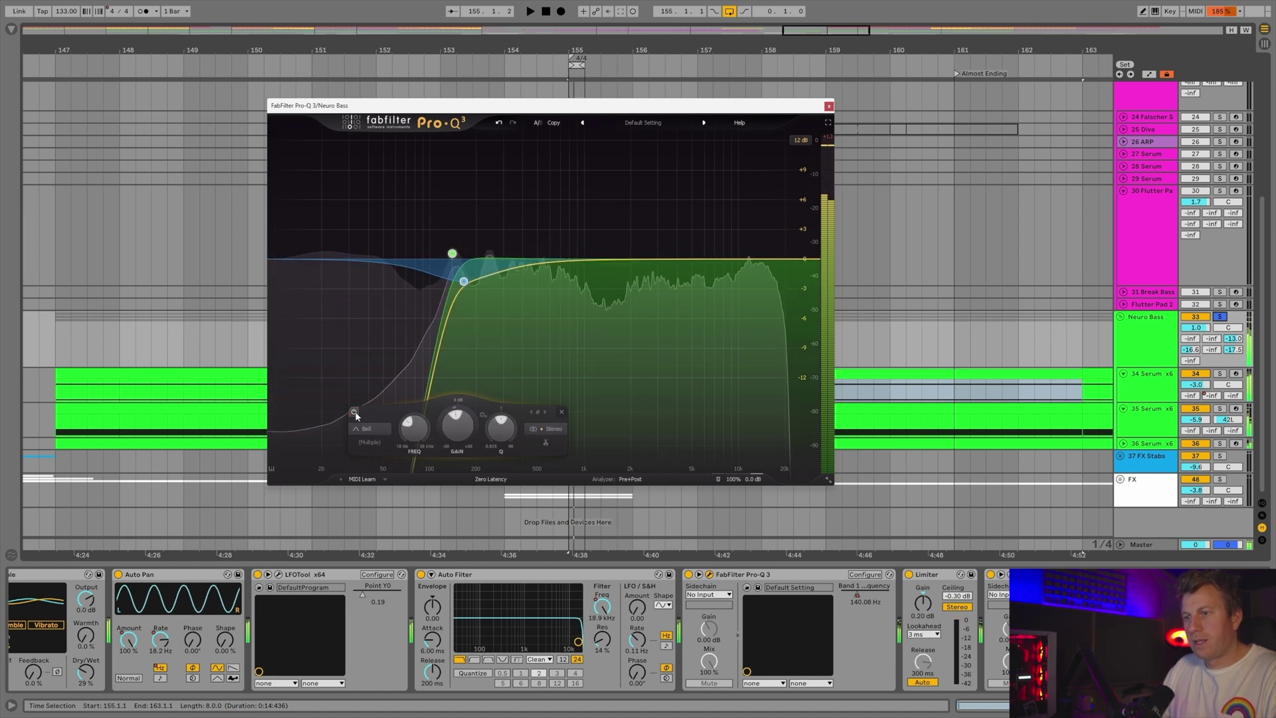
pyautogui.press('space')
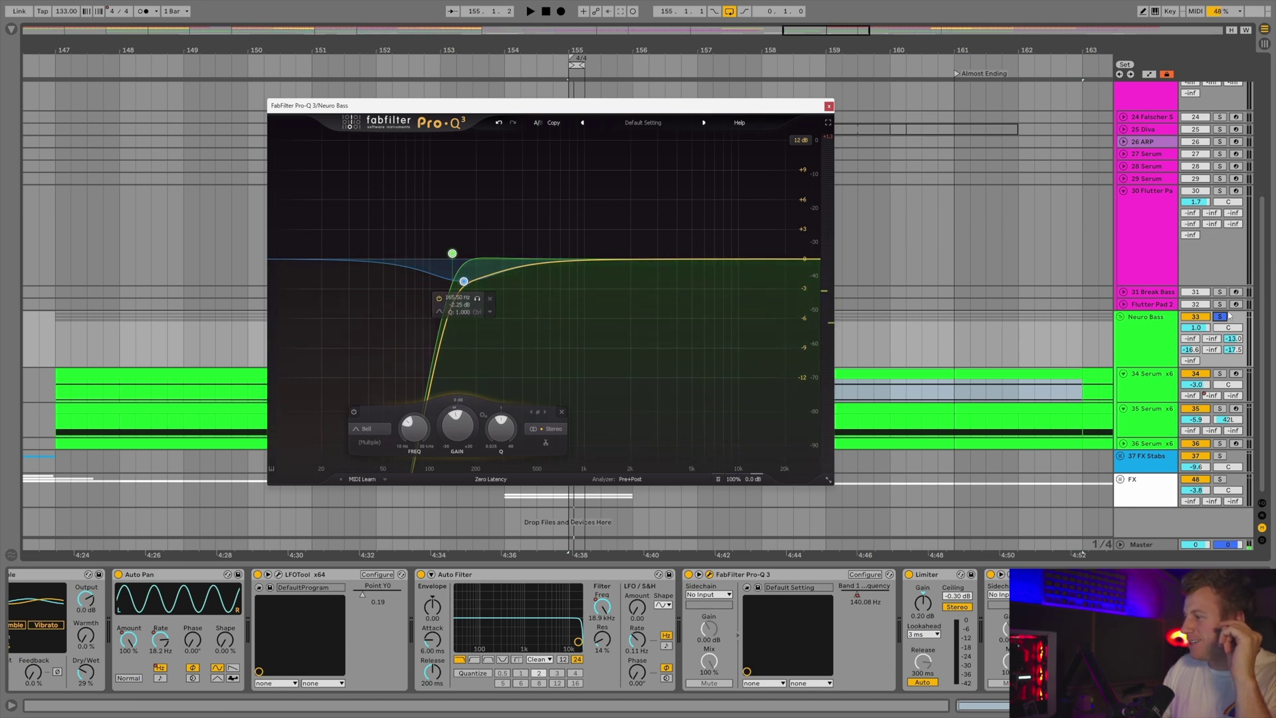
# Reposition the Neuro Bass Pro-Q 3 window, toggle both bands off and on again during playback, and close it
pyautogui.click(1204, 318)
pyautogui.moveTo(756, 98); pyautogui.dragTo(772, 148)
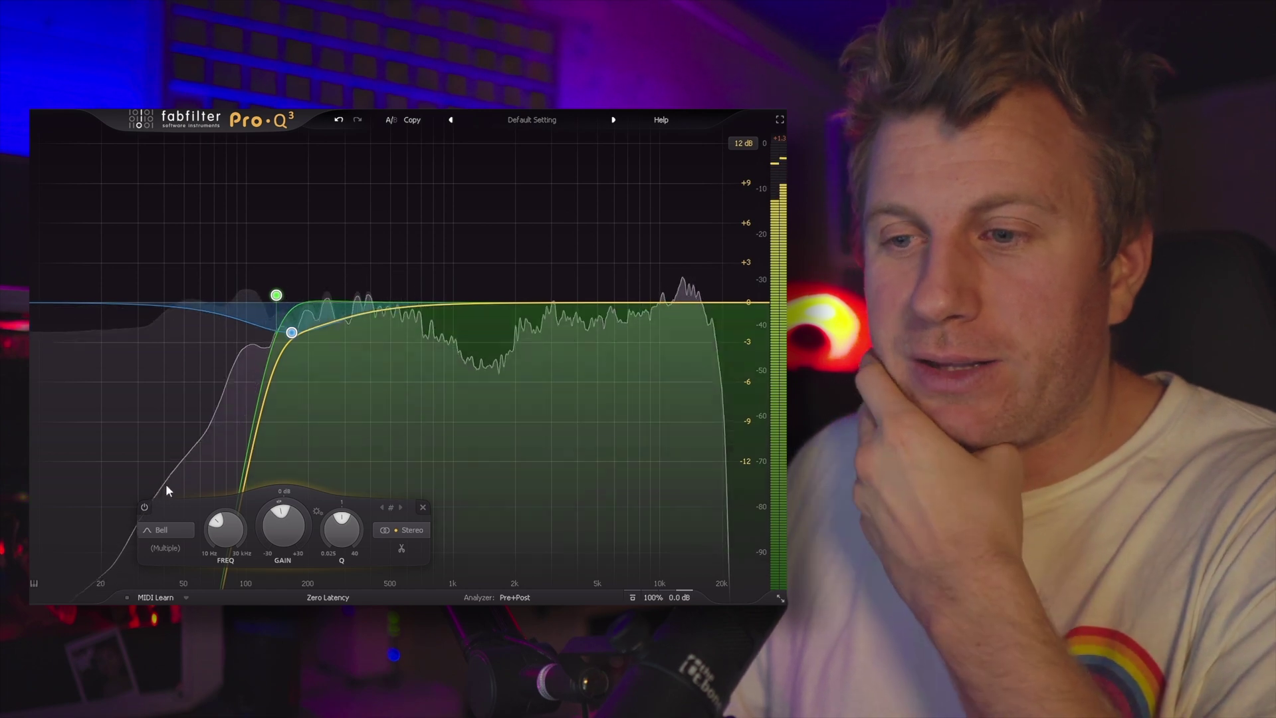
pyautogui.click(141, 507)
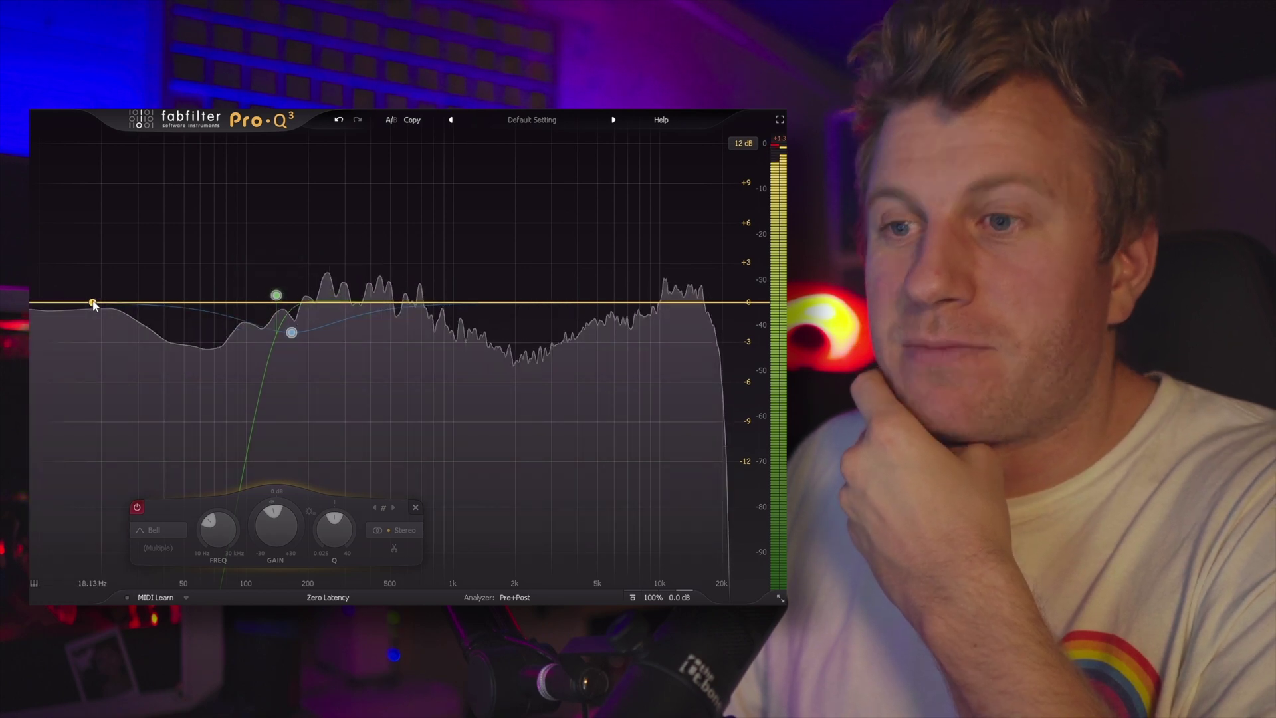
pyautogui.click(138, 506)
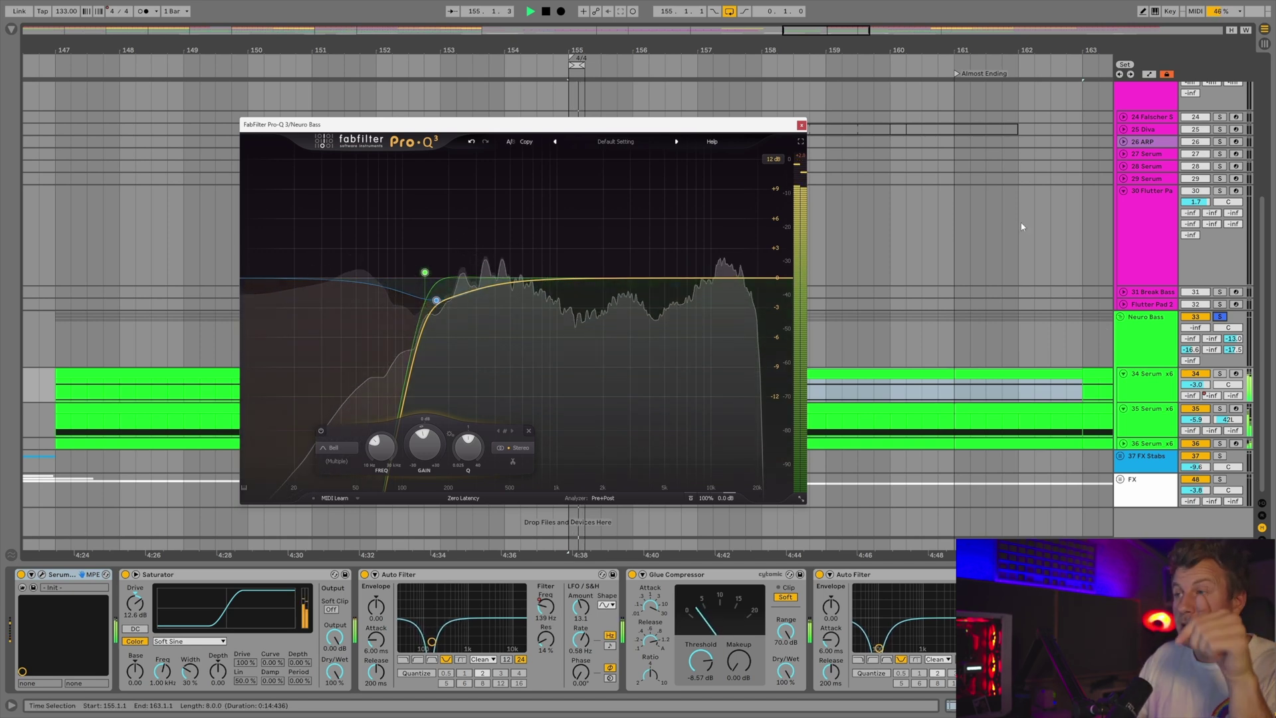
pyautogui.click(801, 126)
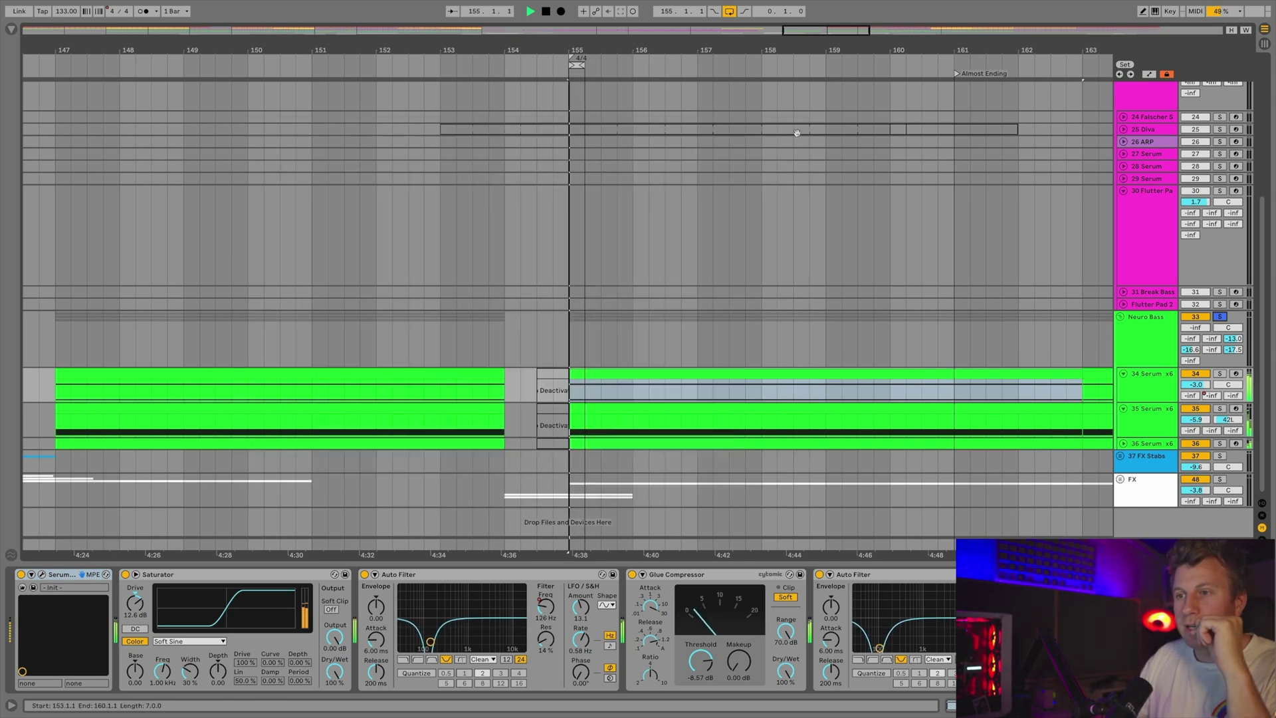
# Unfold the 36 Serum track, select the Neuro Bass group and show the arrangement's automation lanes
pyautogui.moveTo(791, 54); pyautogui.dragTo(788, 51)
pyautogui.click(1123, 443)
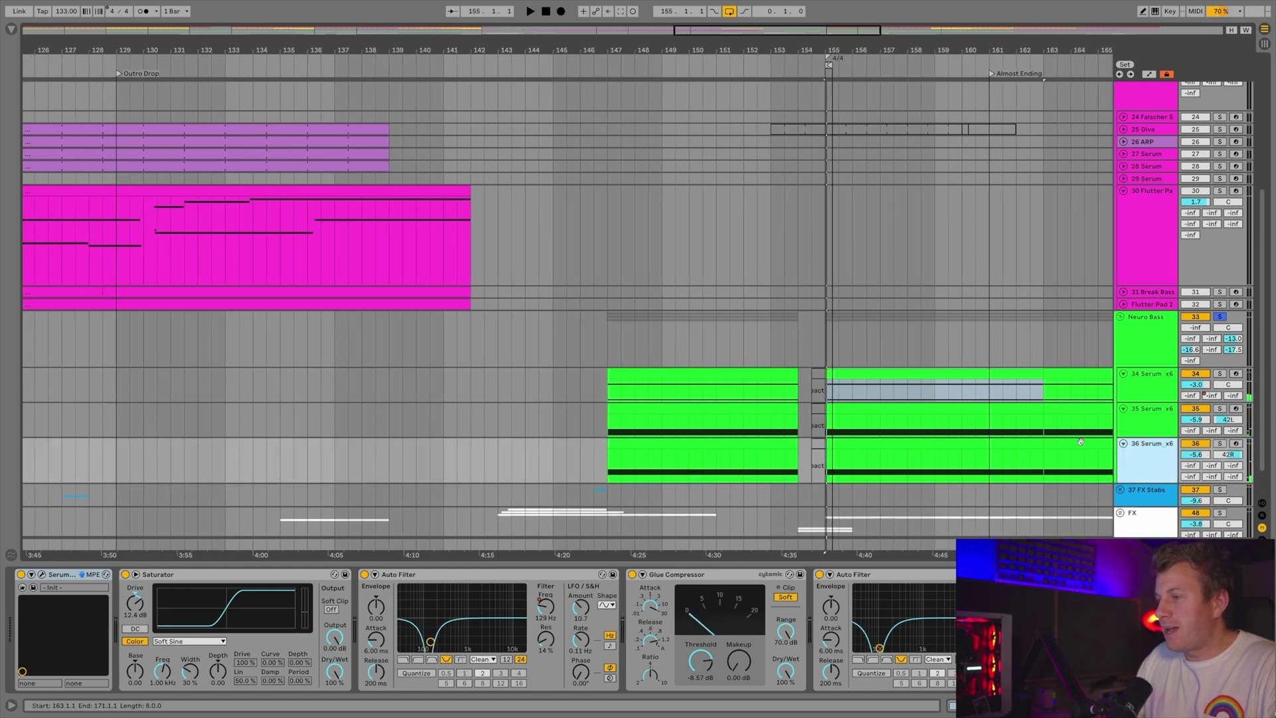
pyautogui.scroll(-2, 943, 327)
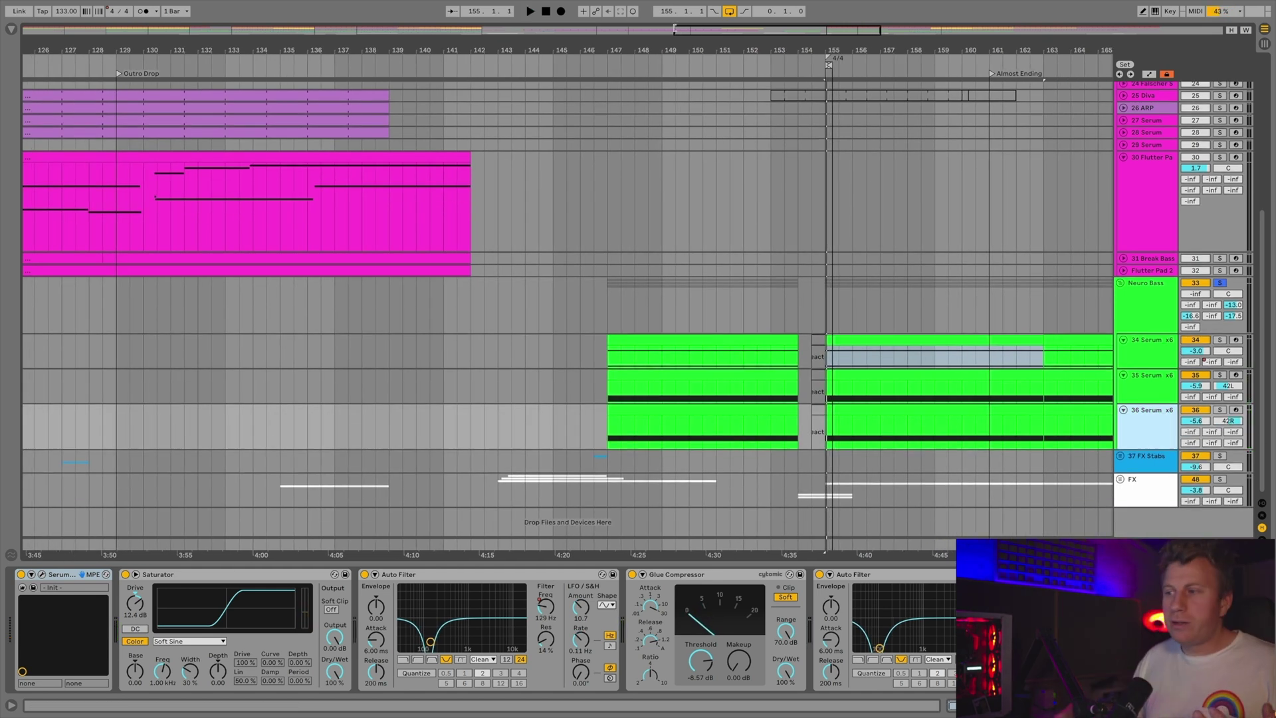
pyautogui.click(1131, 351)
pyautogui.click(1140, 305)
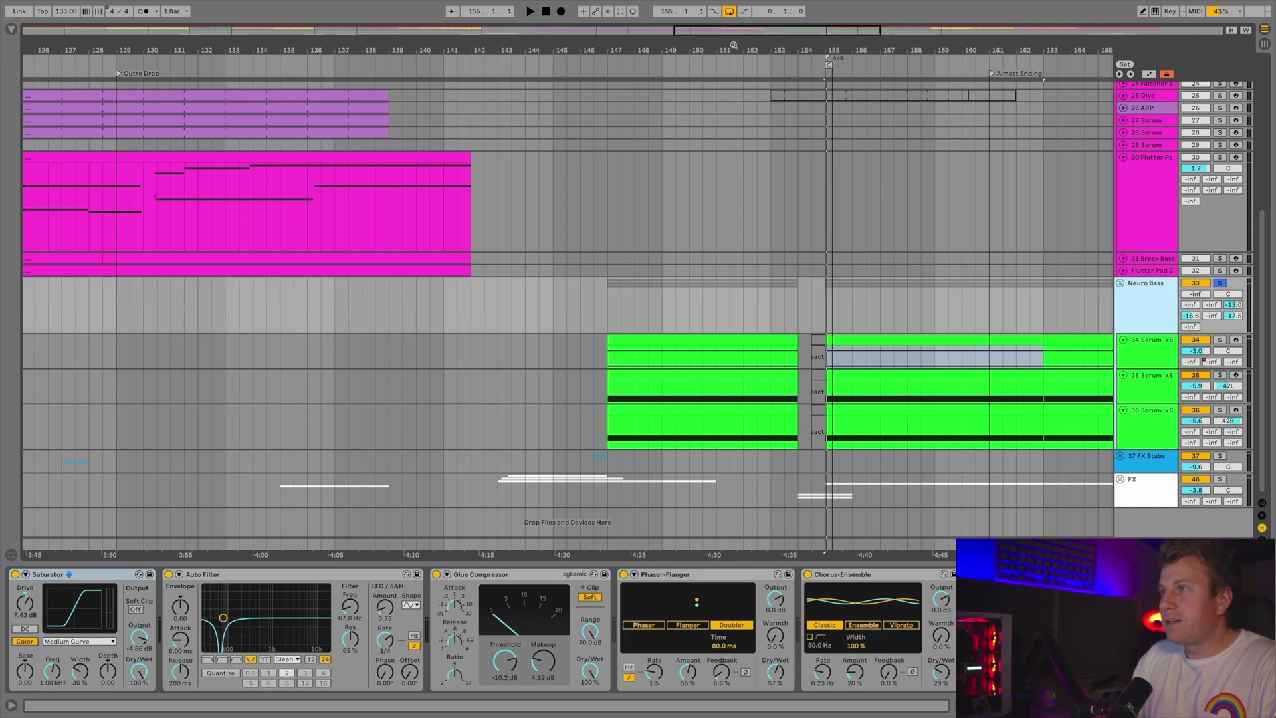
pyautogui.press('a')
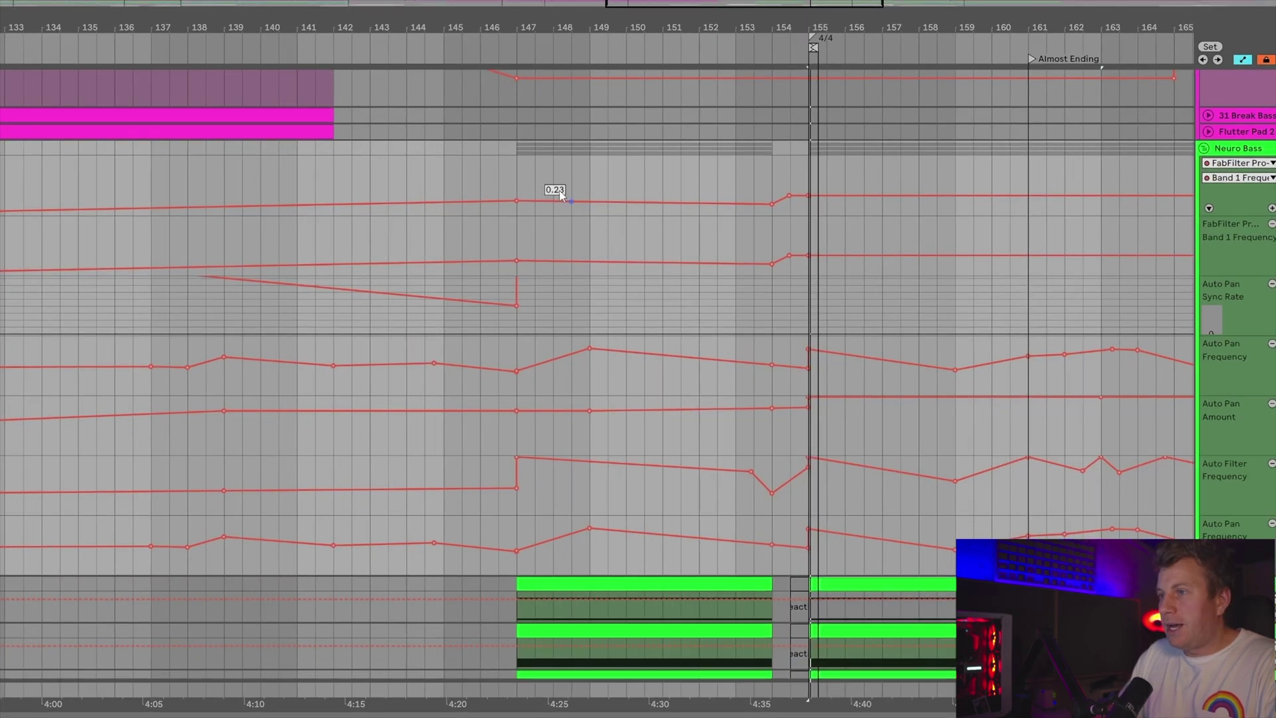
# Enlarge the Neuro Bass group's Pro-Q 3 Band 1 Frequency lane and highlight its automation from bar 147 to about bar 155
pyautogui.moveTo(606, 161); pyautogui.dragTo(800, 173)
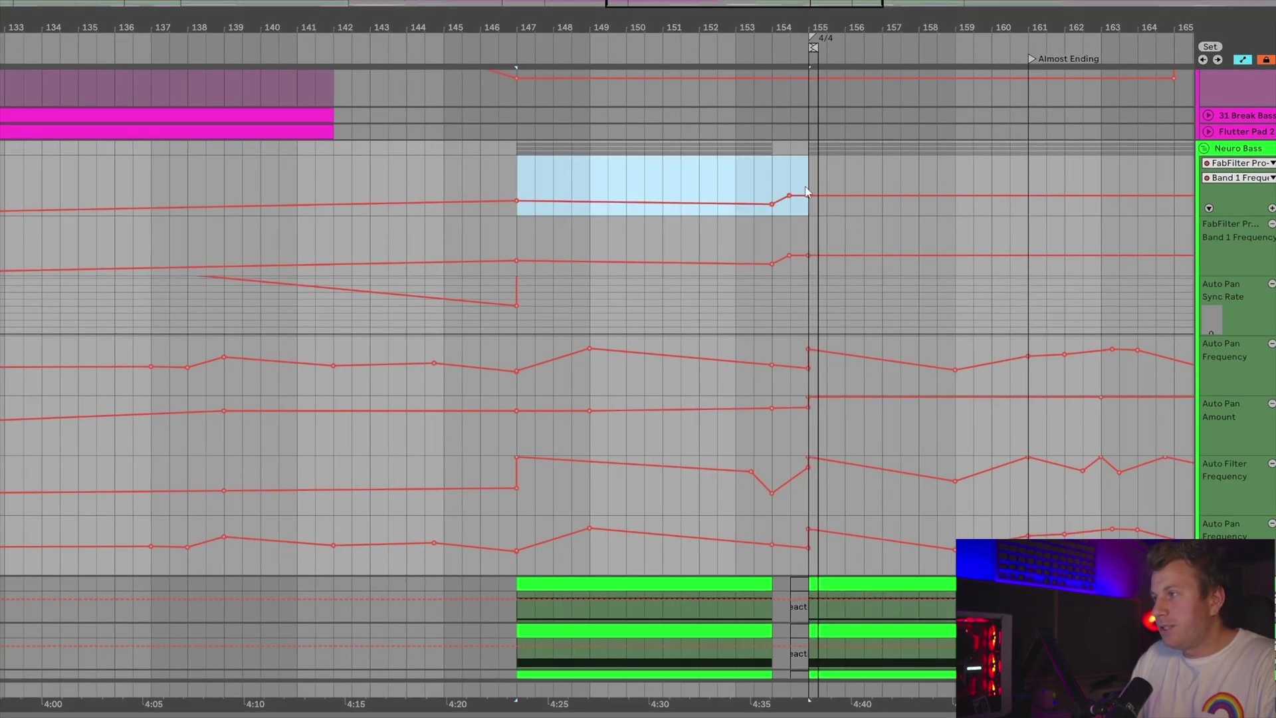
pyautogui.moveTo(1220, 224); pyautogui.dragTo(1209, 492)
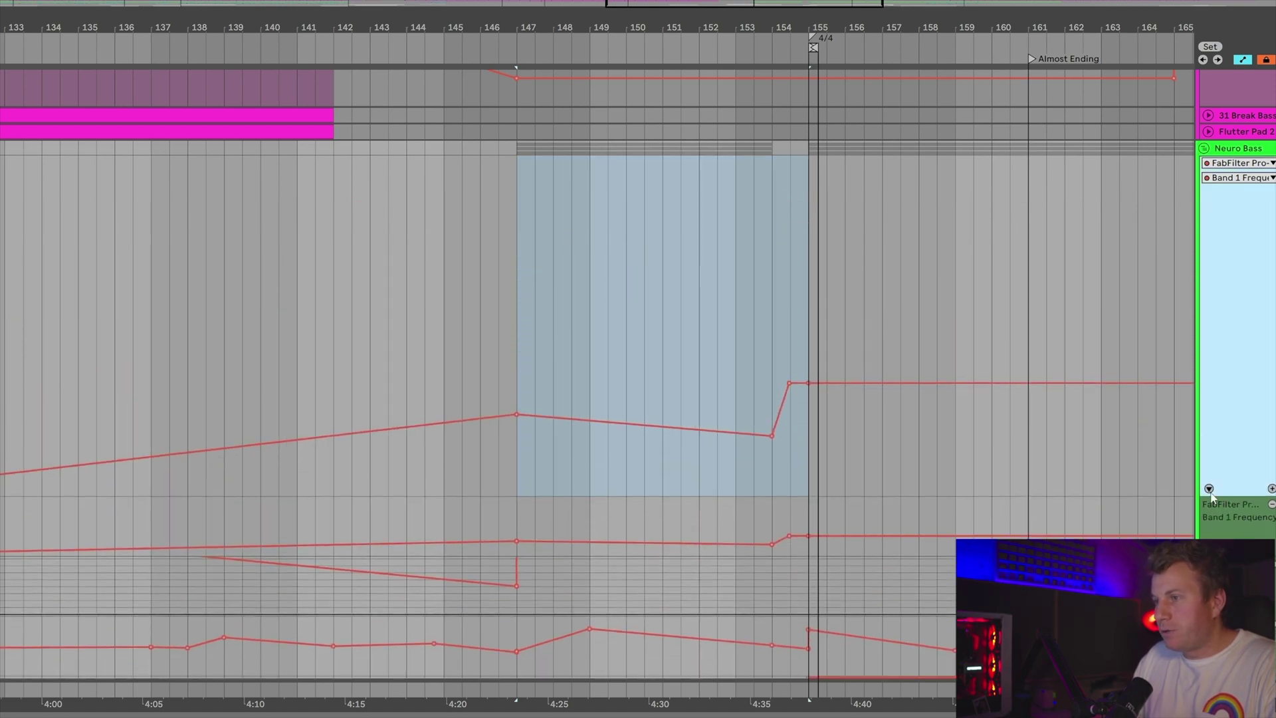
pyautogui.moveTo(447, 388); pyautogui.dragTo(745, 367)
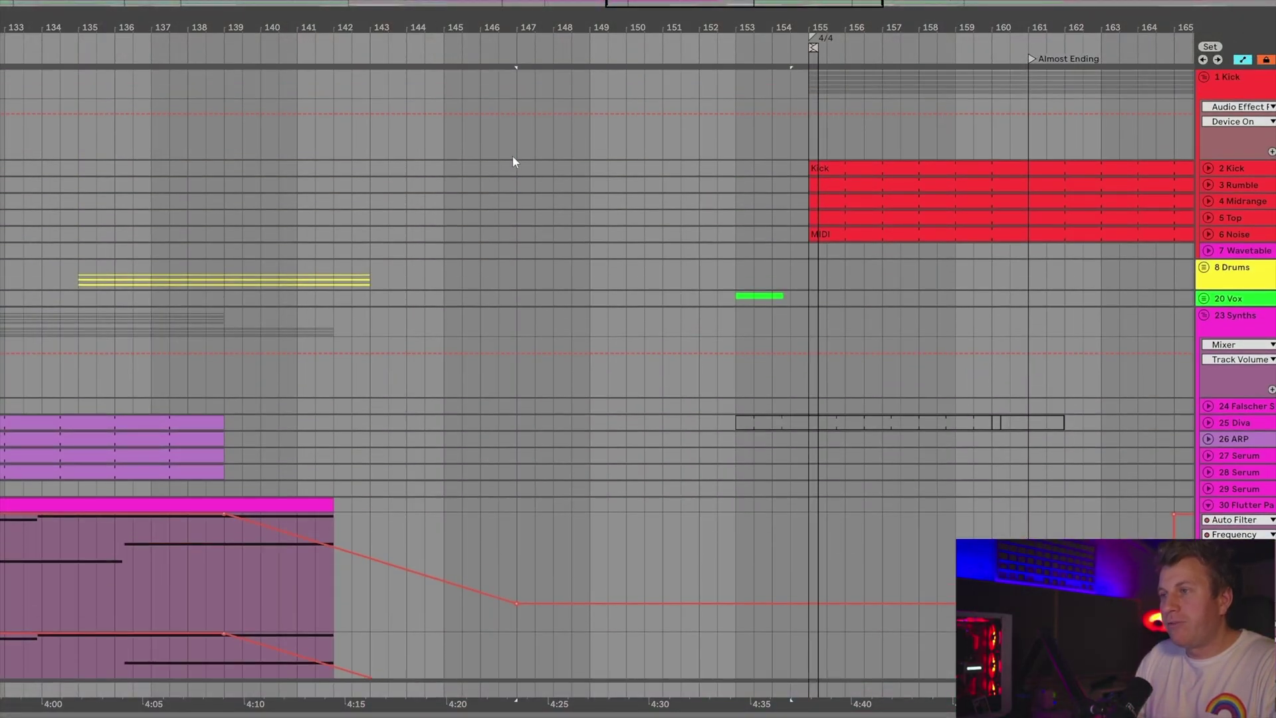
# Compare the kick's empty section from bar 147 with the Neuro Bass Band 1 Frequency automation before and after bar 155
pyautogui.moveTo(513, 160); pyautogui.dragTo(790, 189)
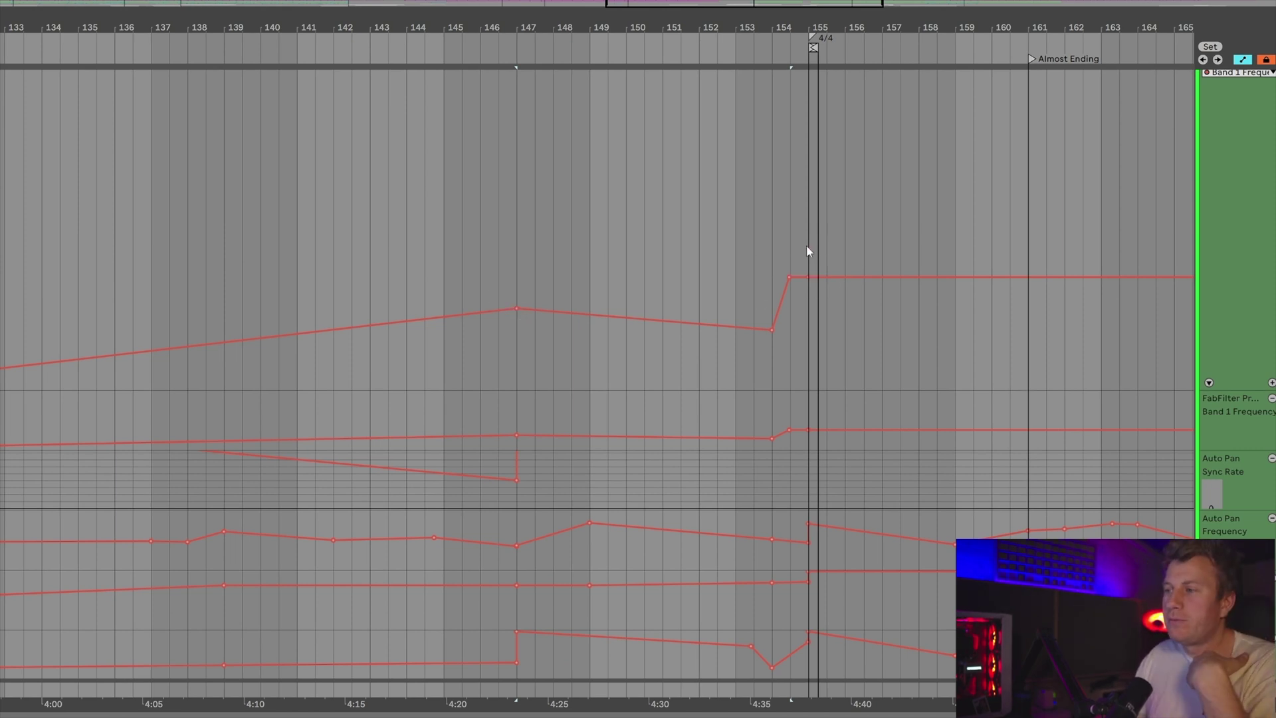
pyautogui.moveTo(806, 248); pyautogui.dragTo(847, 239)
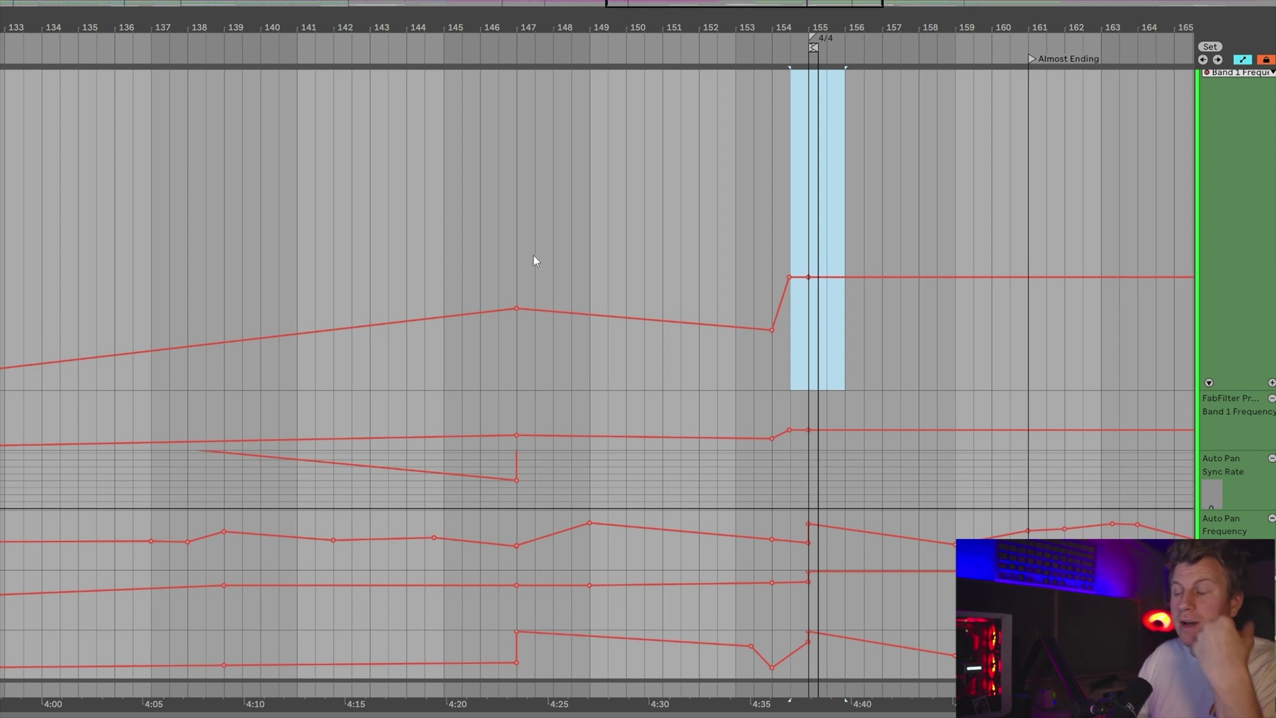
pyautogui.moveTo(516, 253); pyautogui.dragTo(855, 188)
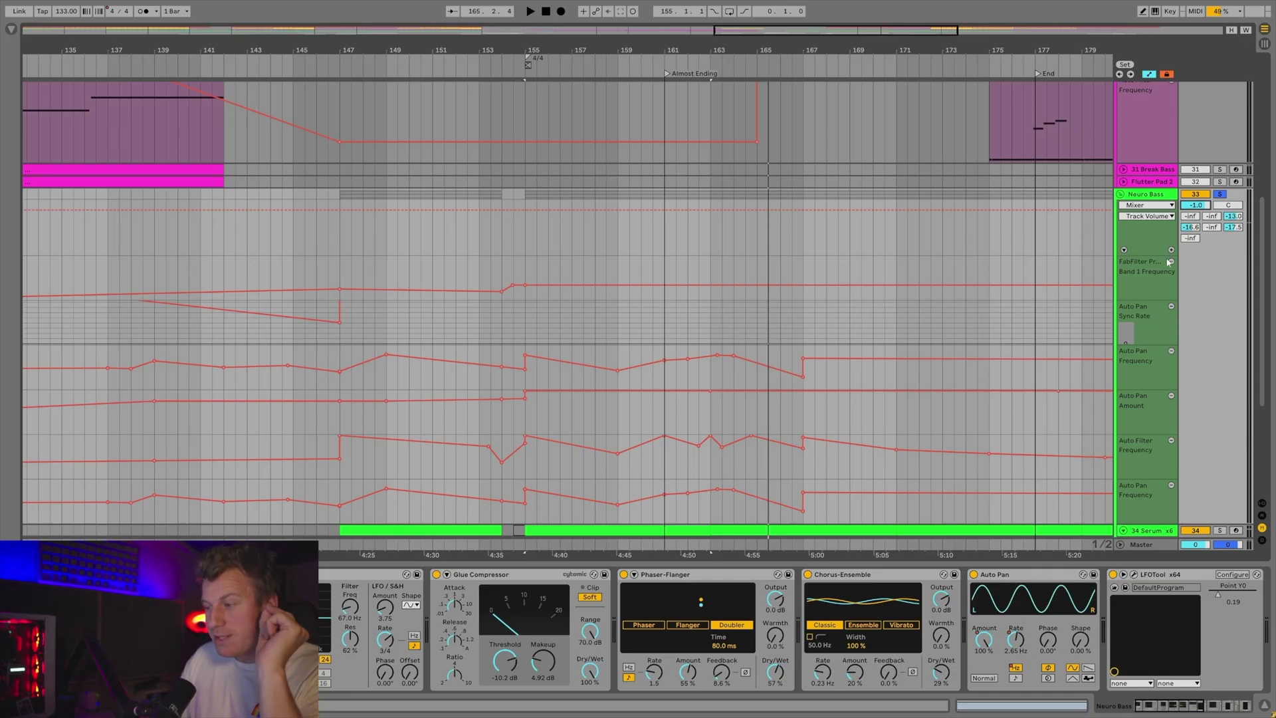
# Raise the Neuro Bass group's Auto Pan rate to about 7.9 Hz and inspect the 34 Serum track's devices
pyautogui.scroll(-1, 977, 473)
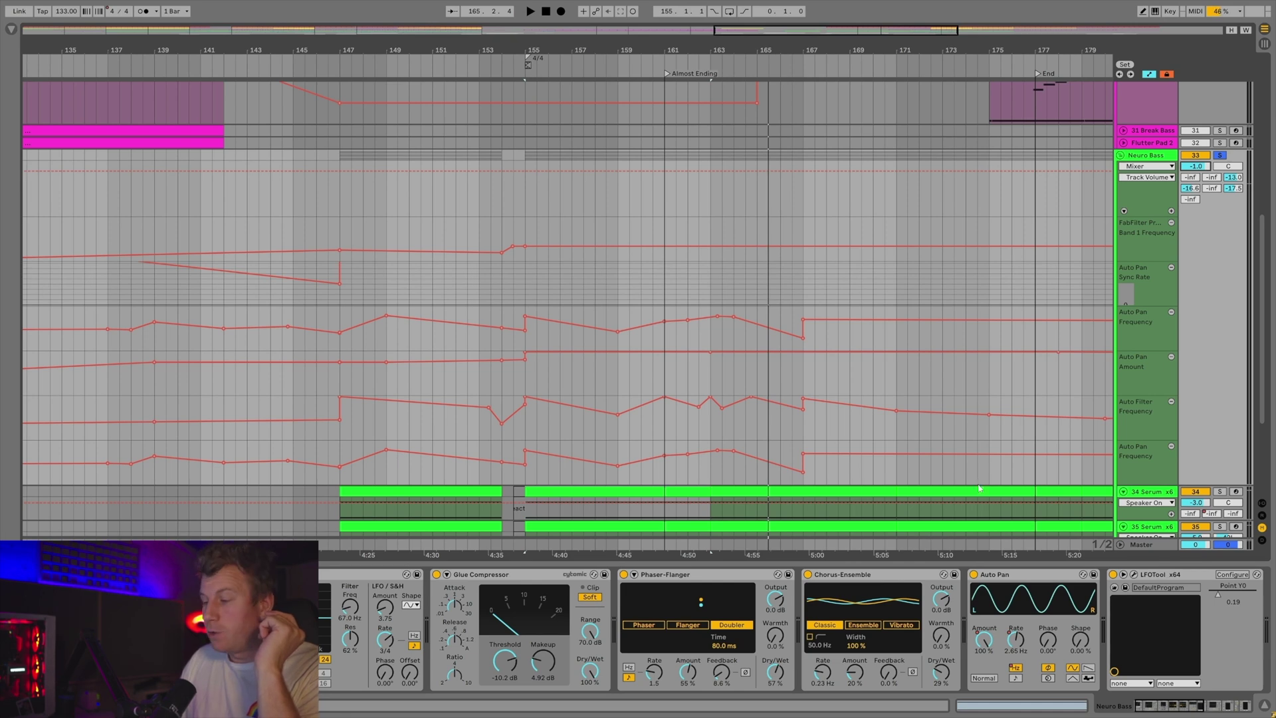
pyautogui.moveTo(1015, 639); pyautogui.dragTo(1016, 618)
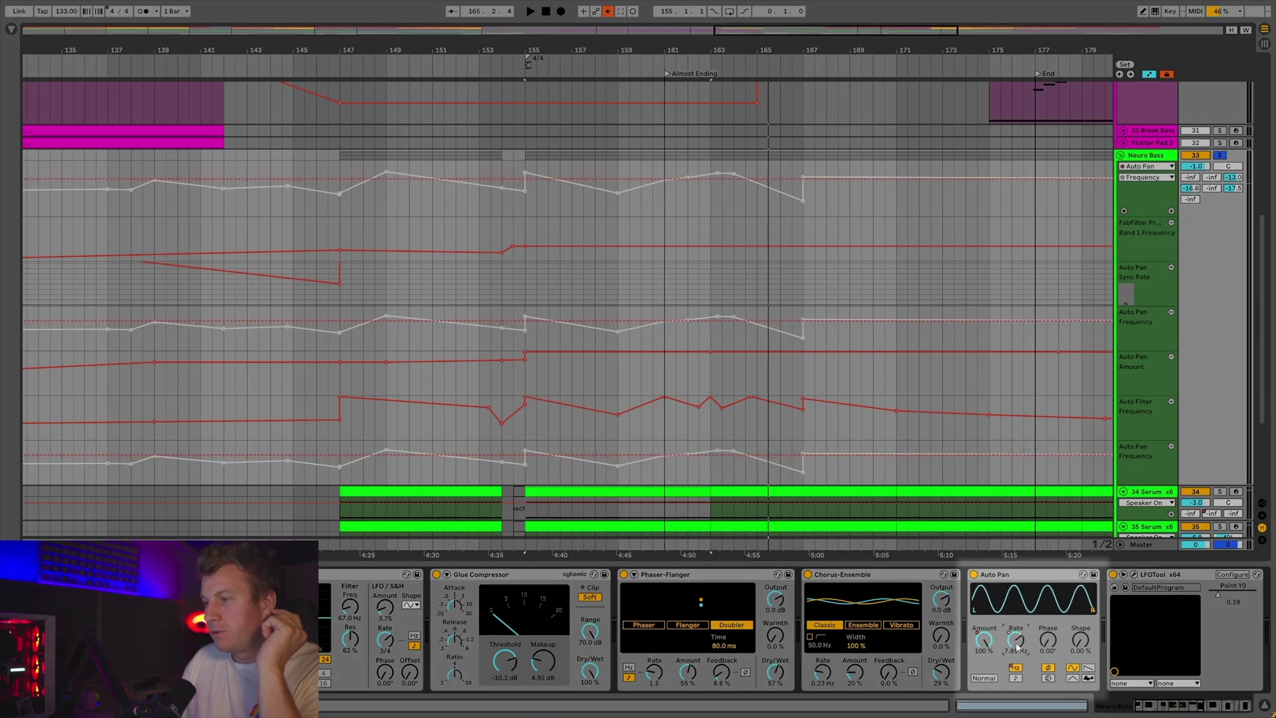
pyautogui.click(661, 508)
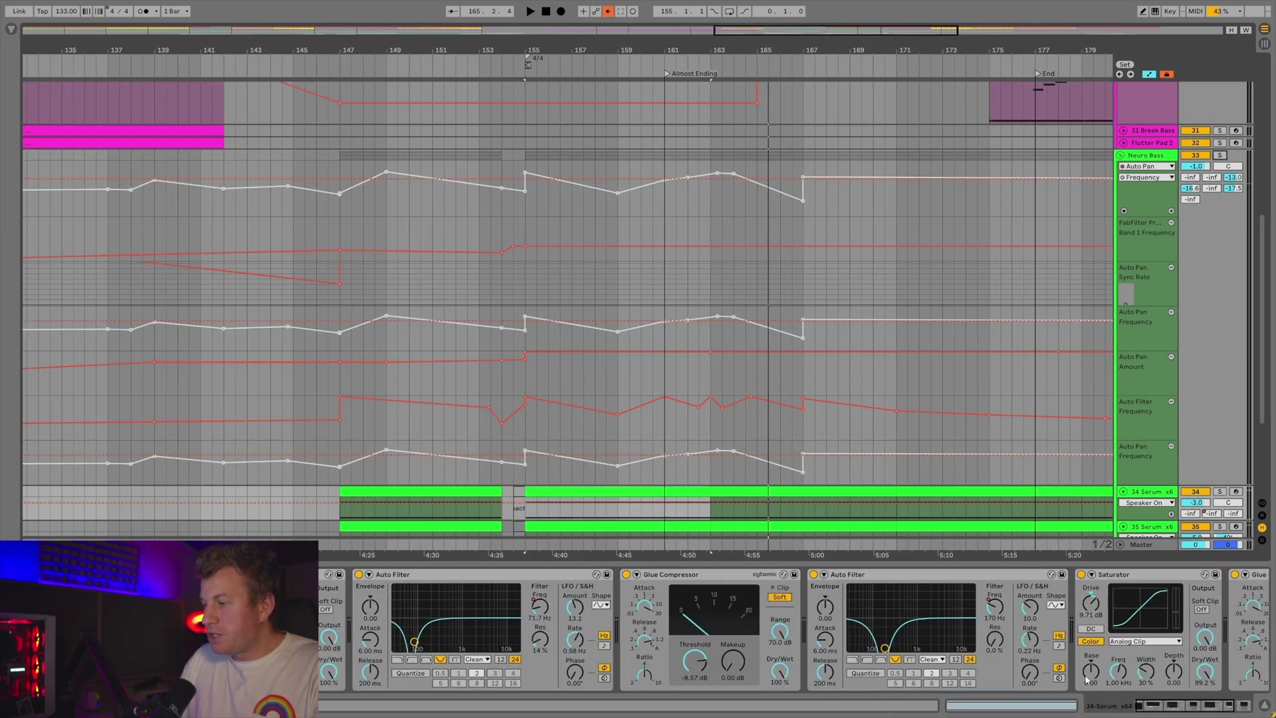
pyautogui.click(973, 325)
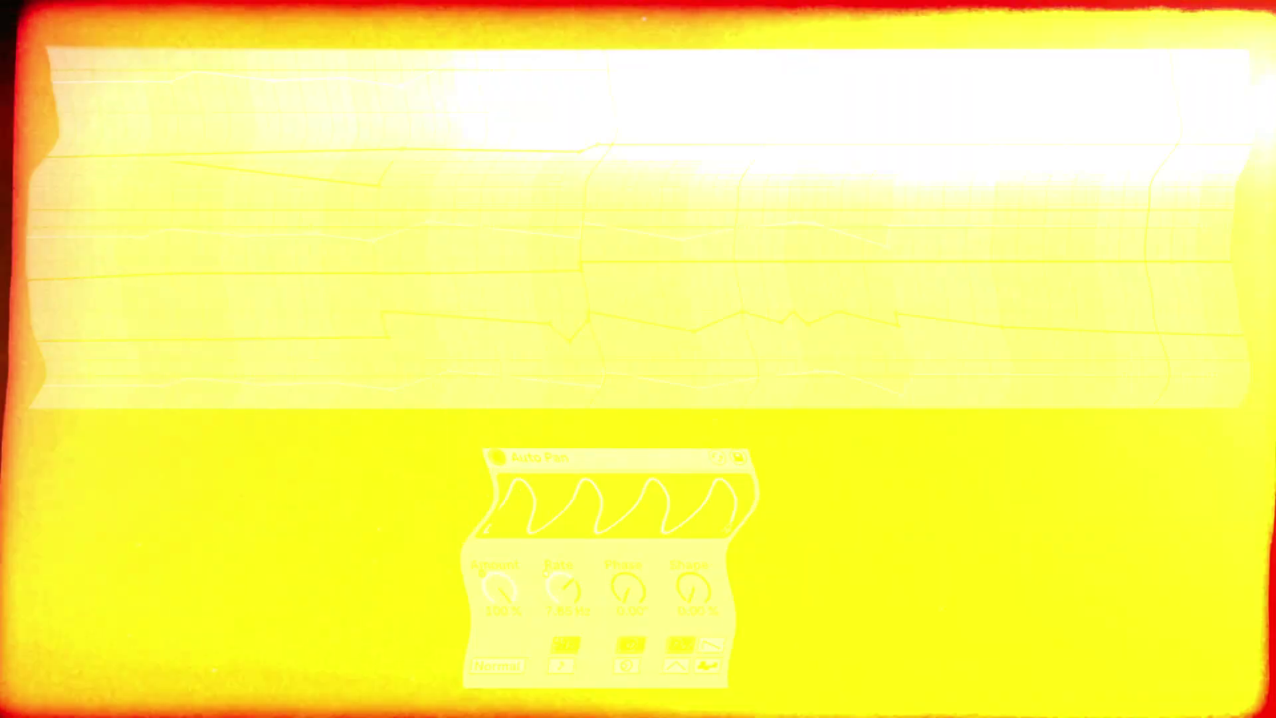